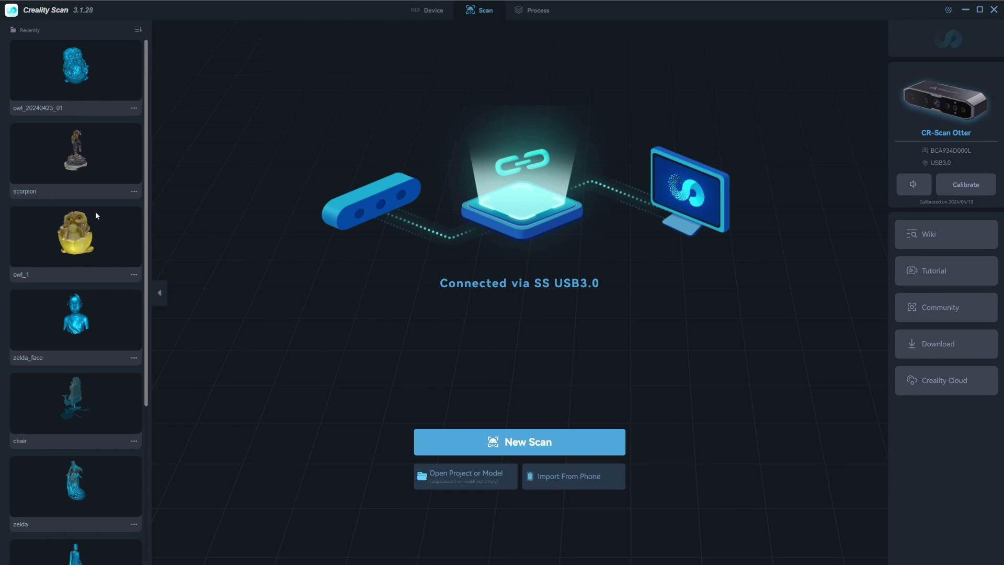
scroll(76, 237, "down", 4)
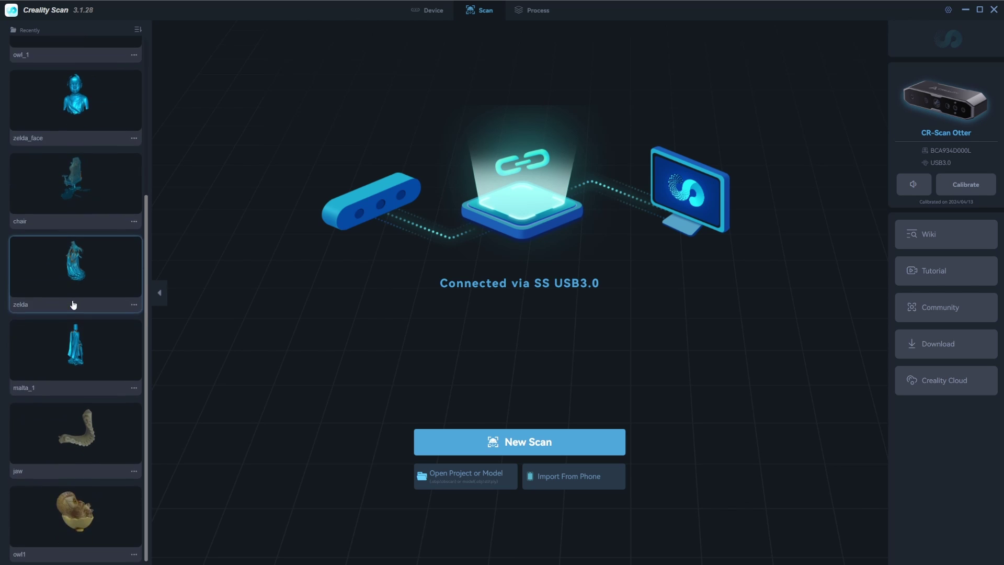
scroll(75, 305, "up", 4)
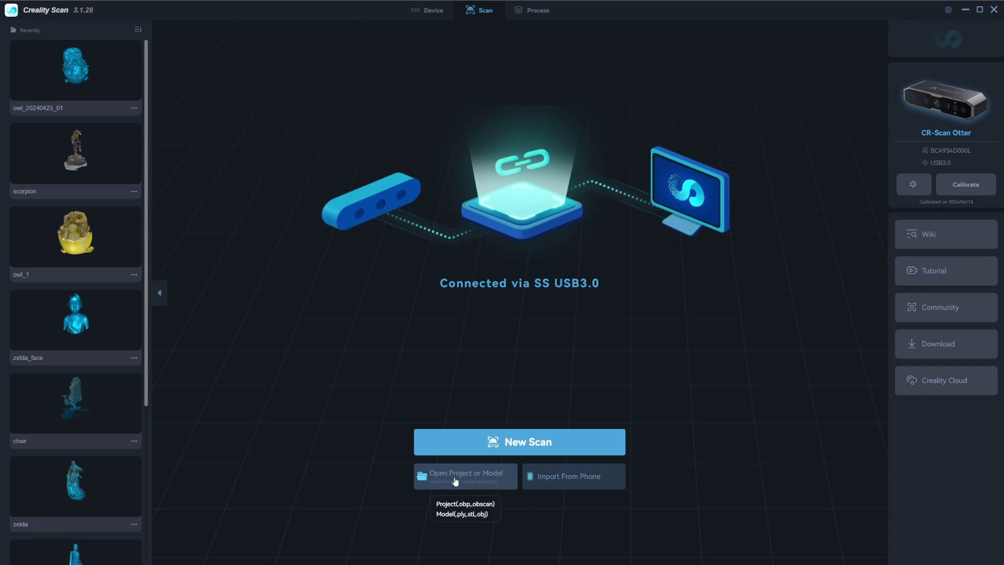
scroll(67, 284, "down", 4)
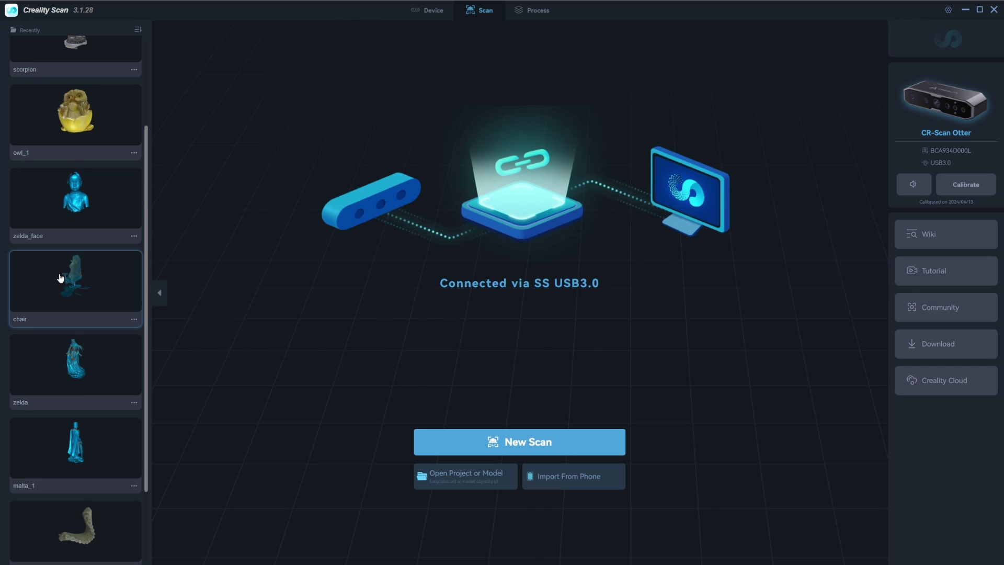
scroll(67, 366, "up", 4)
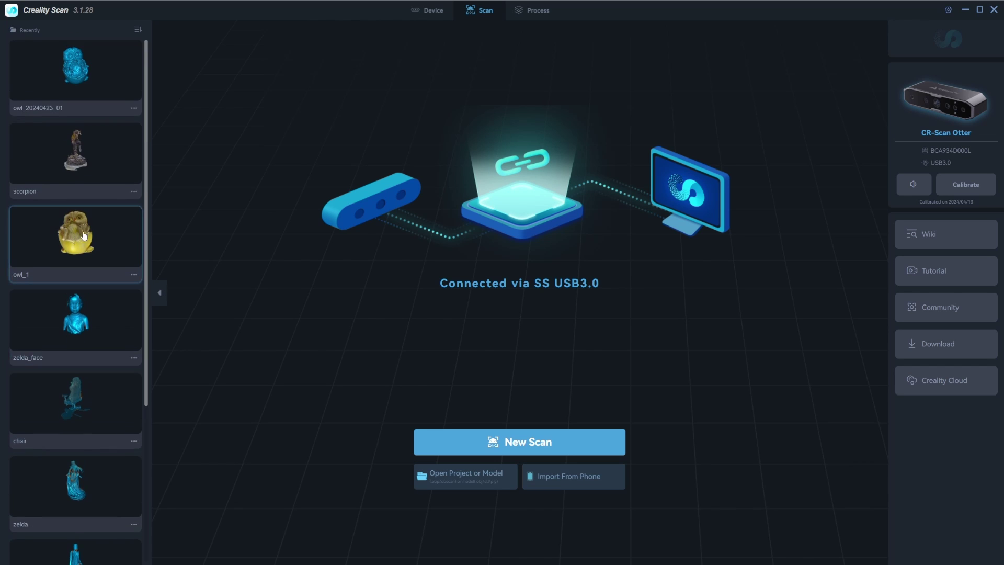
left_click(134, 275)
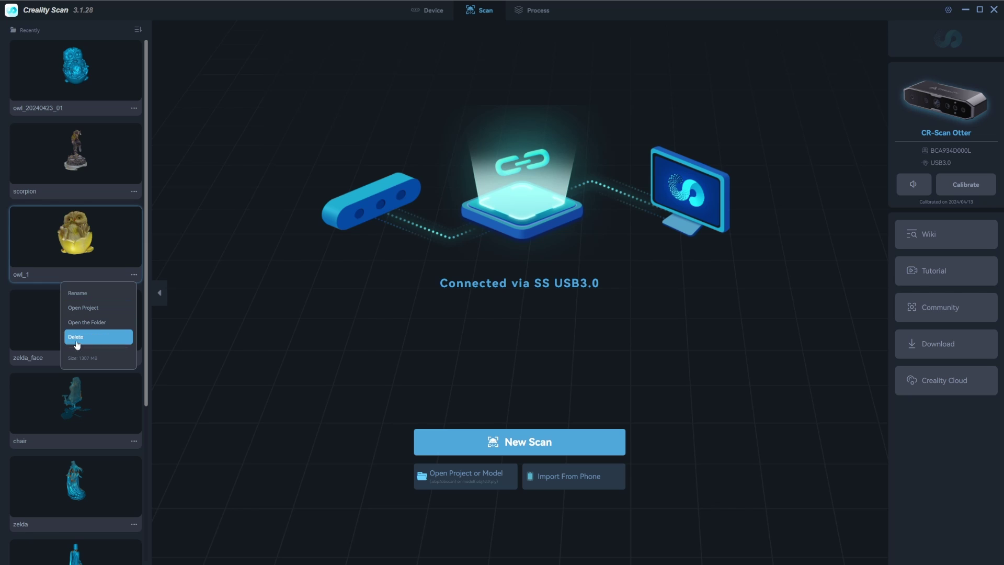
left_click(85, 322)
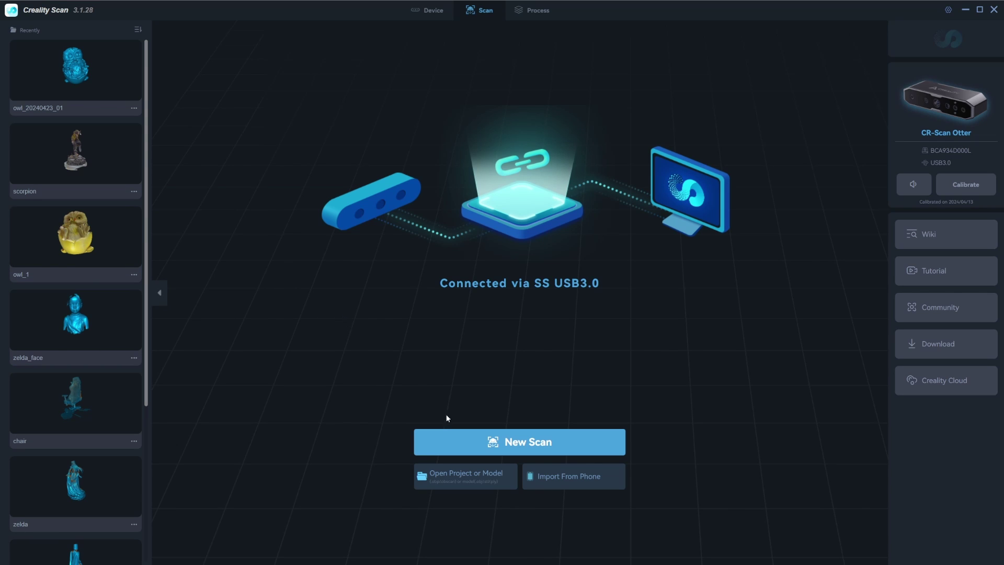
Step: Create project owl_04 for a small normal object with geometry tracking, Hi-Quality and turntable
left_click(521, 447)
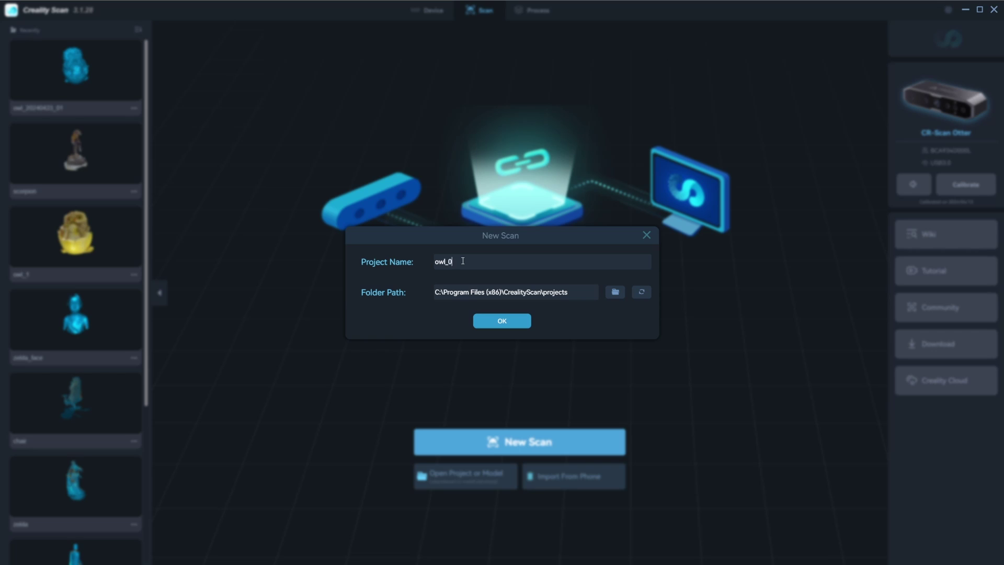
left_click(492, 320)
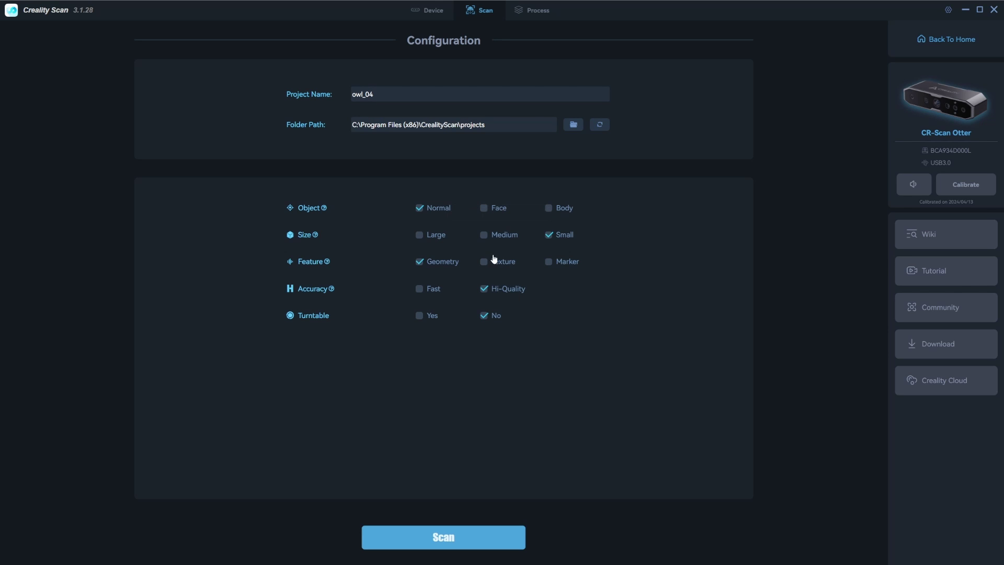
mouse_move(322, 209)
Step: Enter the live scan view and switch the distance gauge to indicator, then back to histogram
left_click(440, 542)
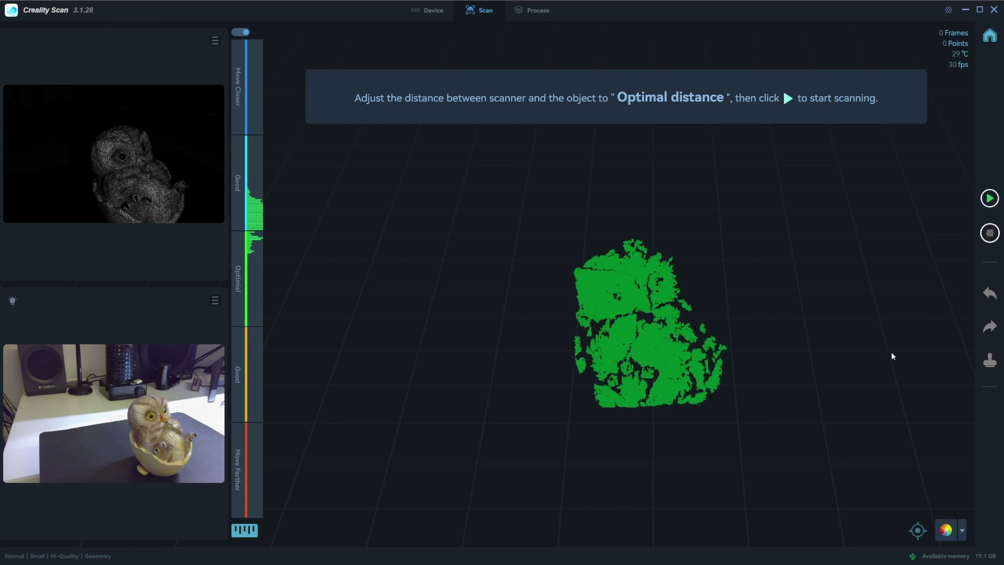
left_click(239, 33)
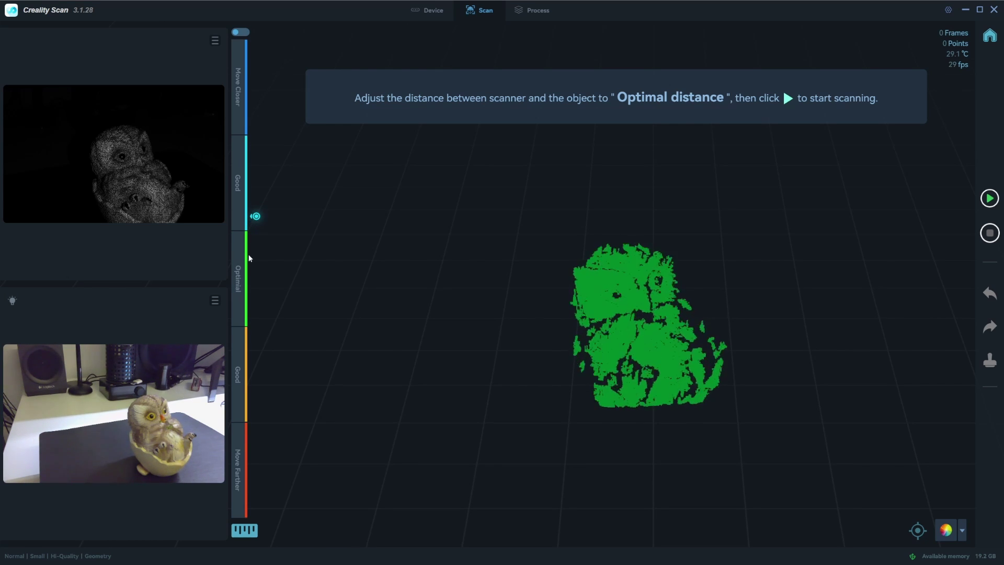
left_click(242, 33)
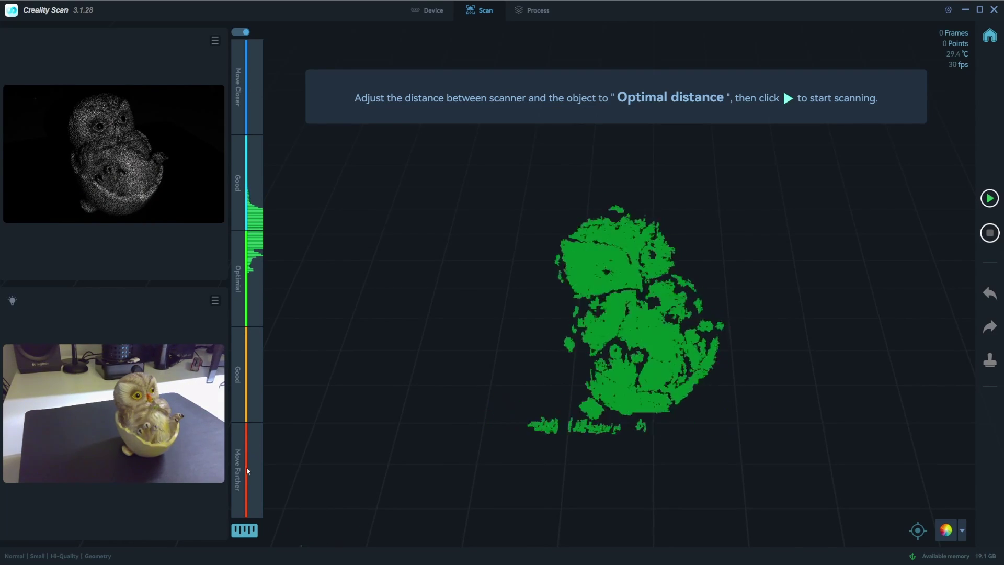
Step: Try manual infrared exposure and rotated previews, then restore Auto exposure and landscape orientation
left_click(215, 42)
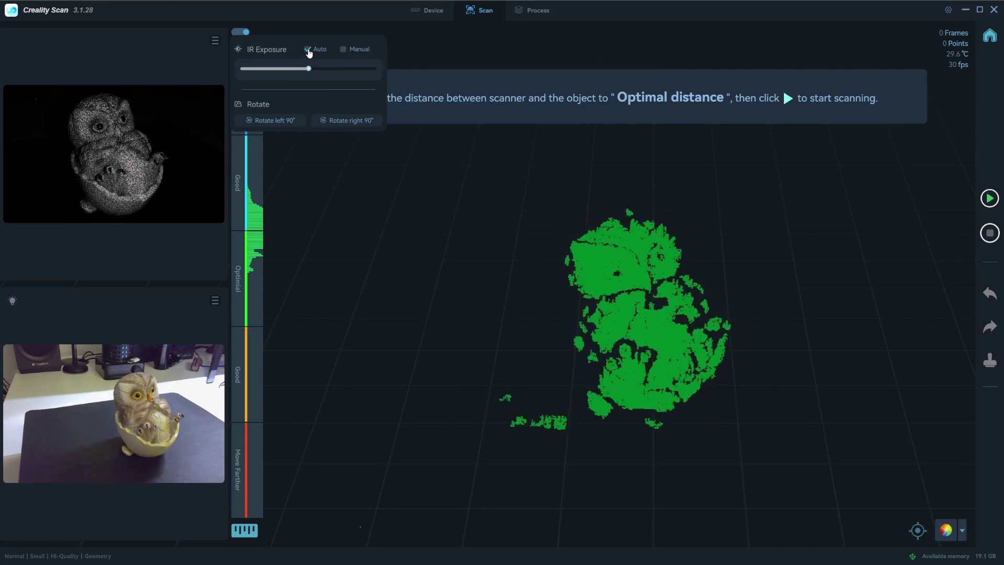
left_click(343, 50)
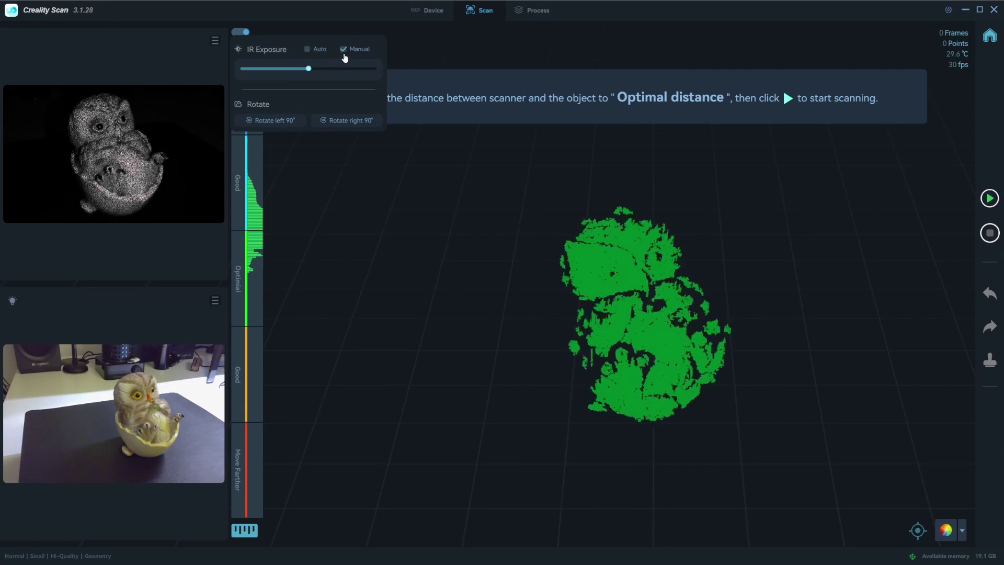
mouse_move(309, 69)
left_mouse_down()
mouse_move(343, 69)
mouse_move(253, 69)
mouse_move(307, 69)
left_mouse_up()
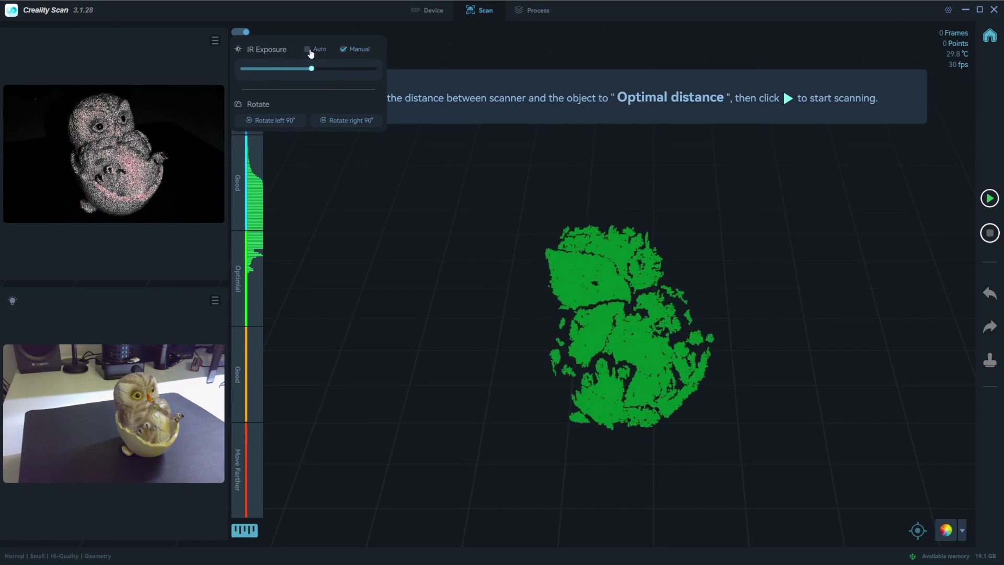
left_click(309, 50)
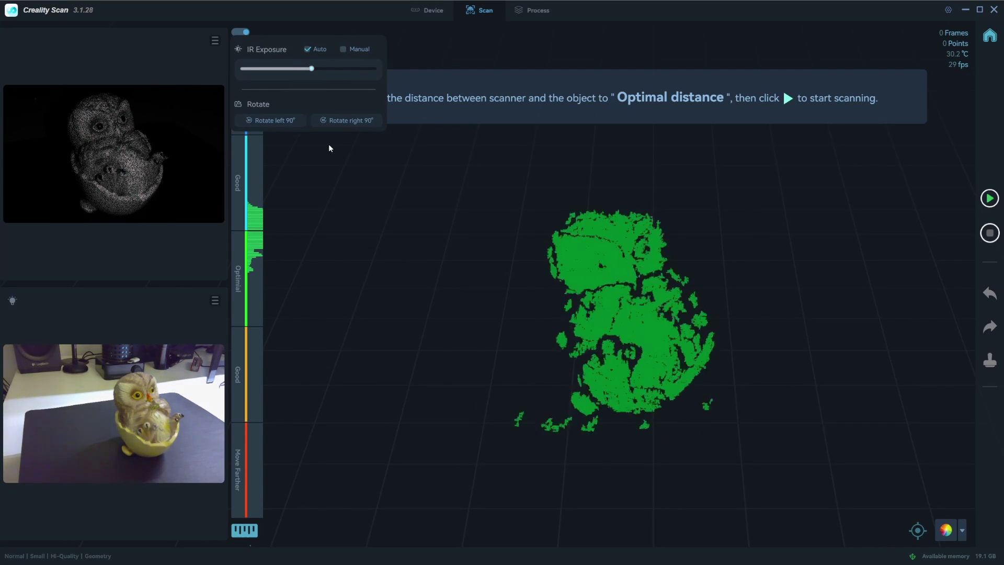
left_click(274, 124)
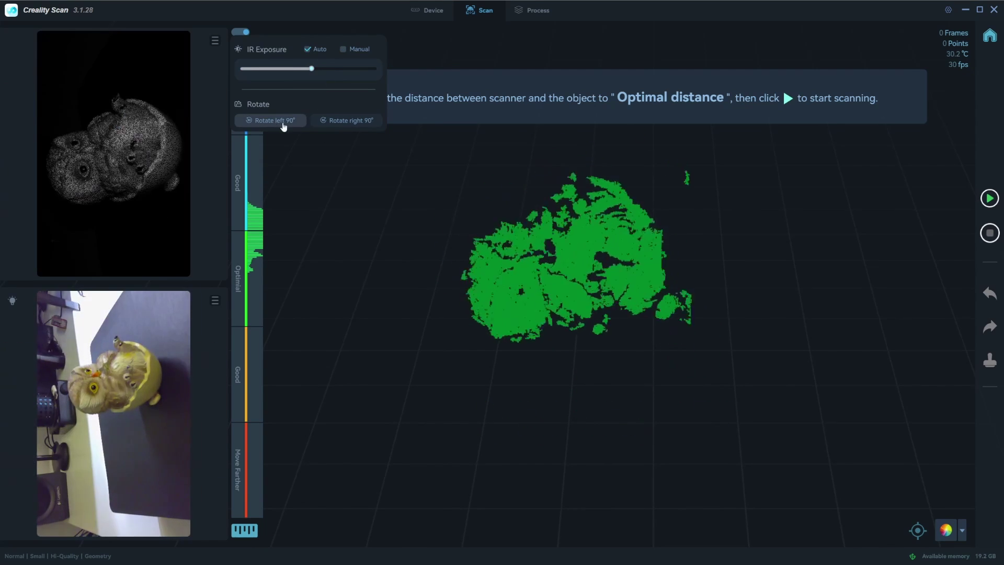
left_click(332, 125)
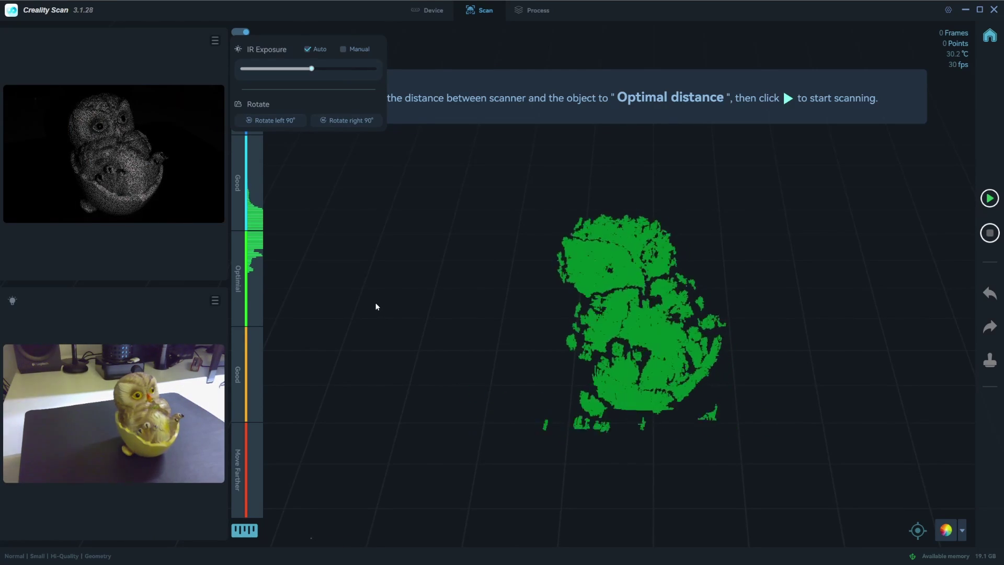
Step: Try manual colour camera exposure, revert it to Auto, and leave the flood light off
left_click(216, 303)
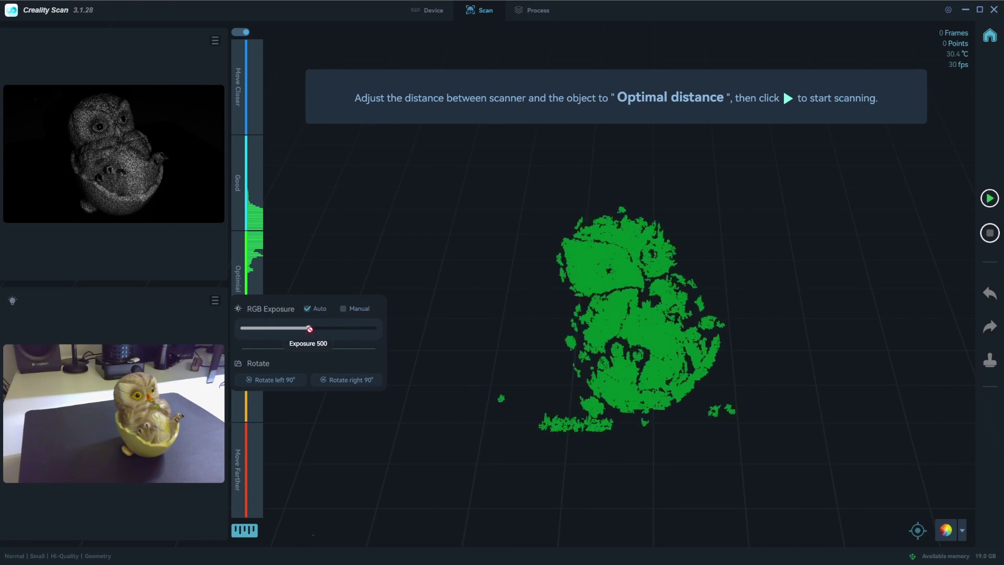
left_click(343, 308)
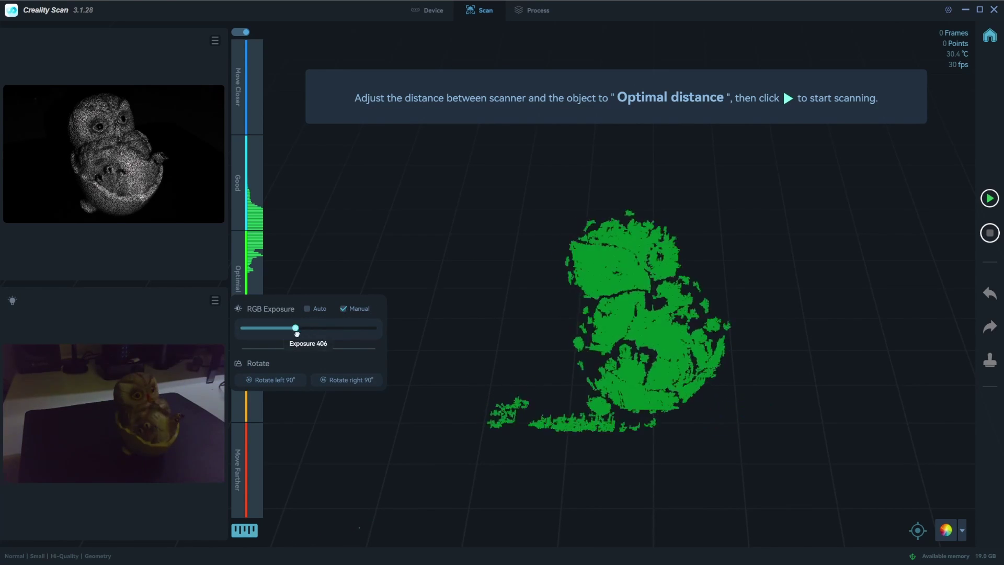
left_click_drag(293, 335, 324, 330)
left_click(308, 308)
left_click(11, 302)
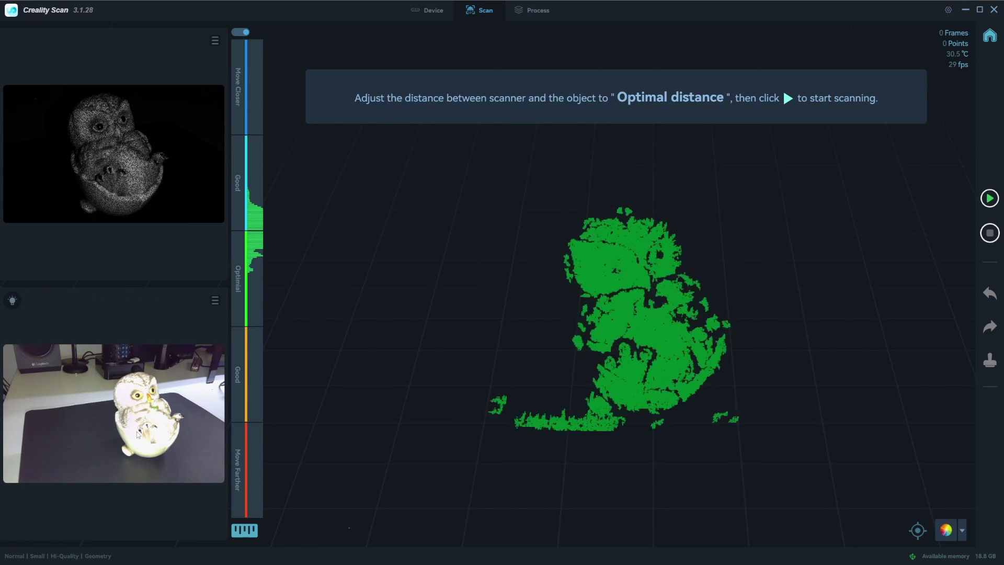
left_click(15, 304)
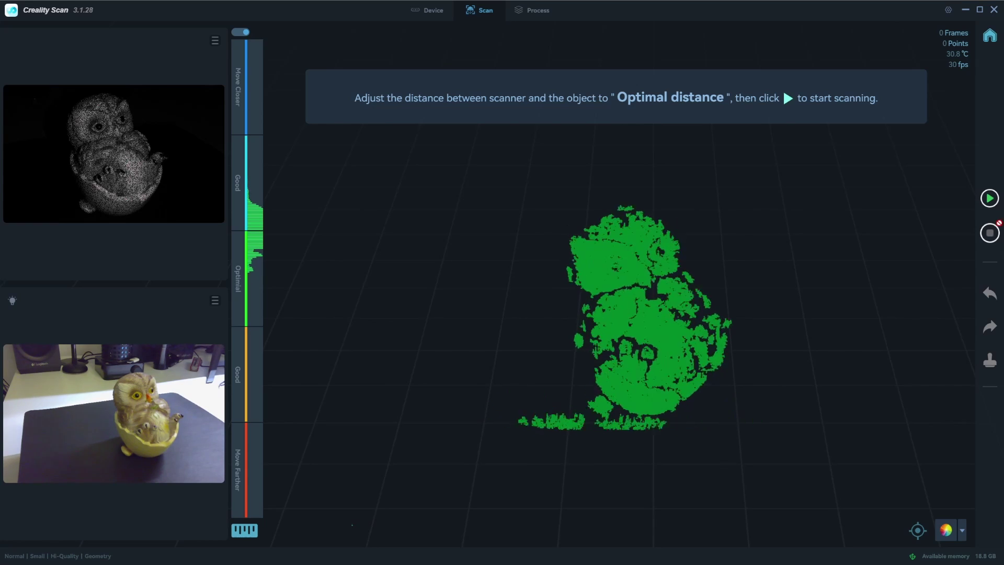
Step: Capture the owl in three orientations, pausing to reposition it, then orbit the cloud to check coverage
left_click(990, 199)
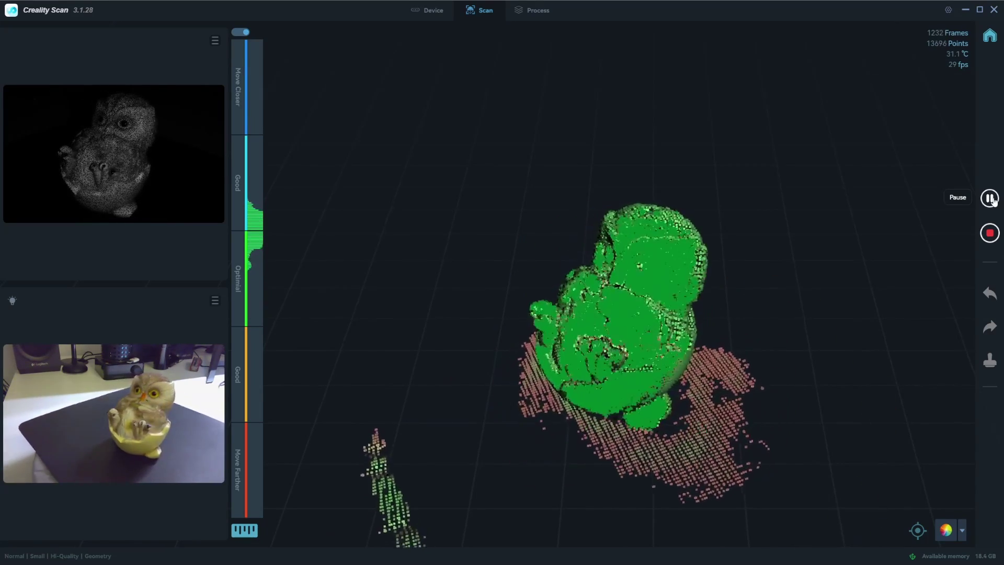
left_click(990, 199)
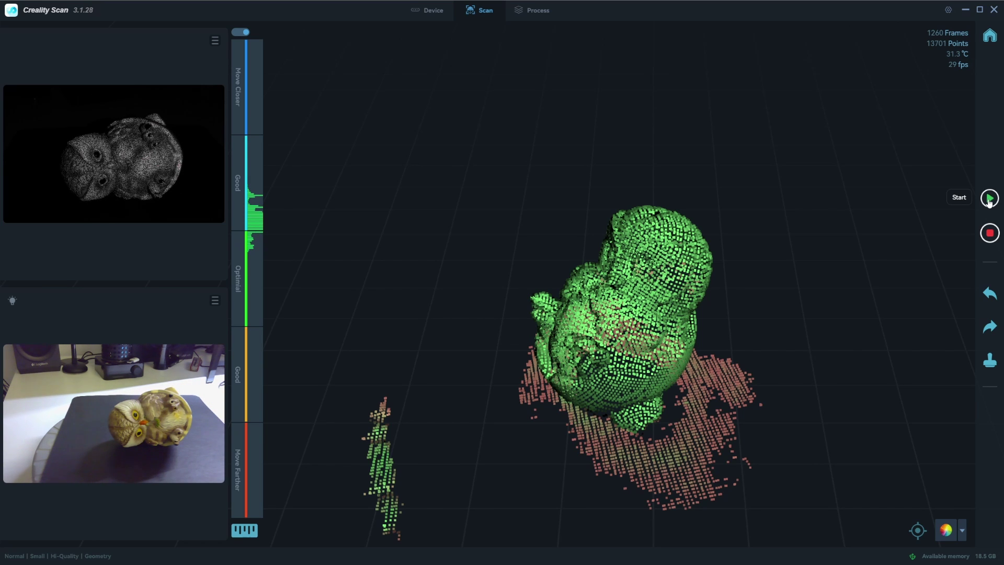
left_click(990, 199)
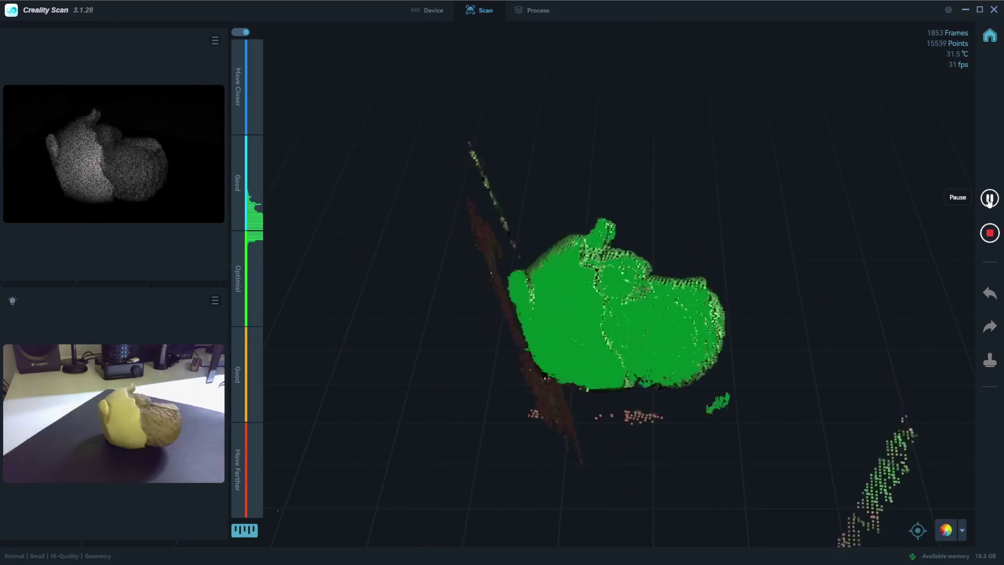
left_click(990, 199)
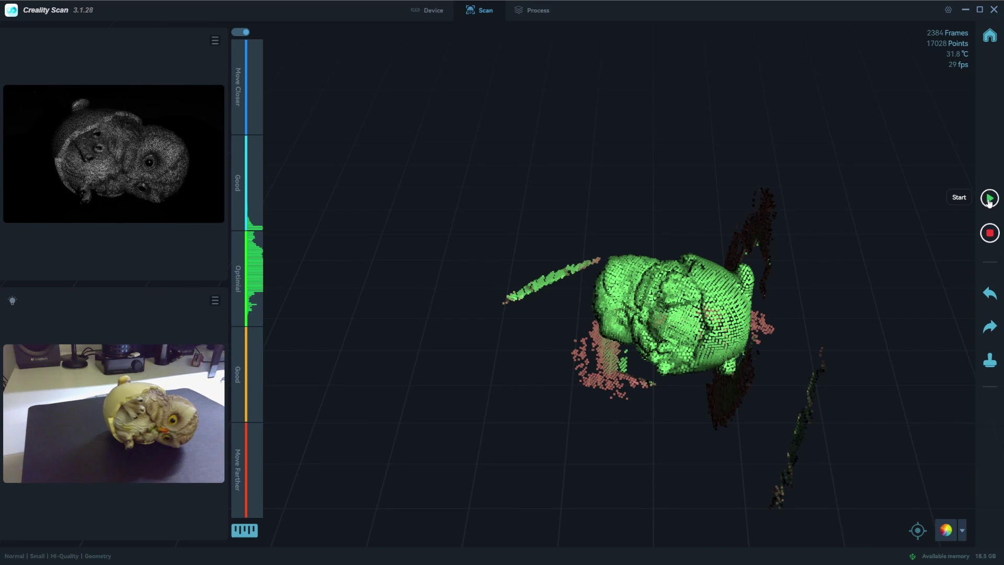
left_click(989, 199)
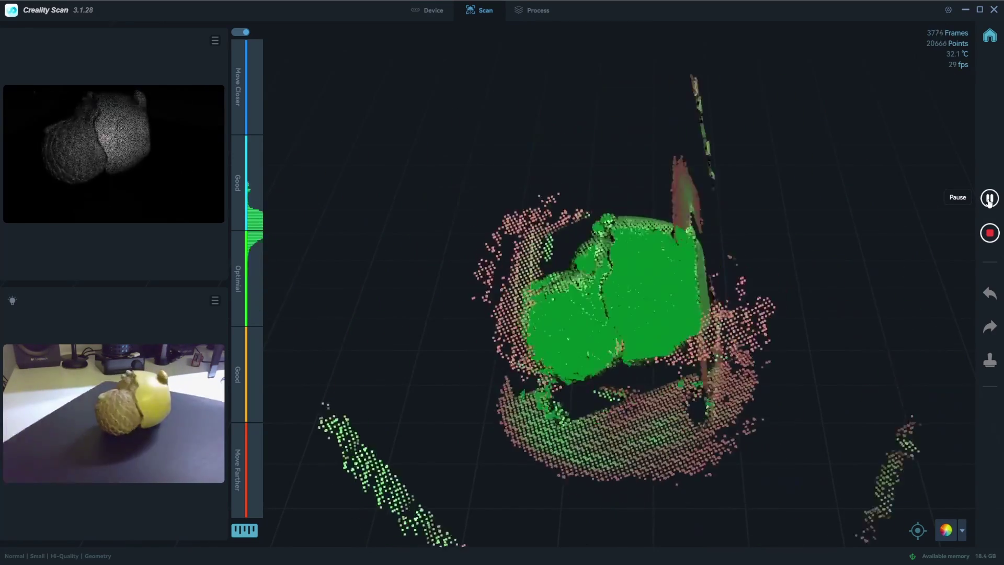
left_click(989, 199)
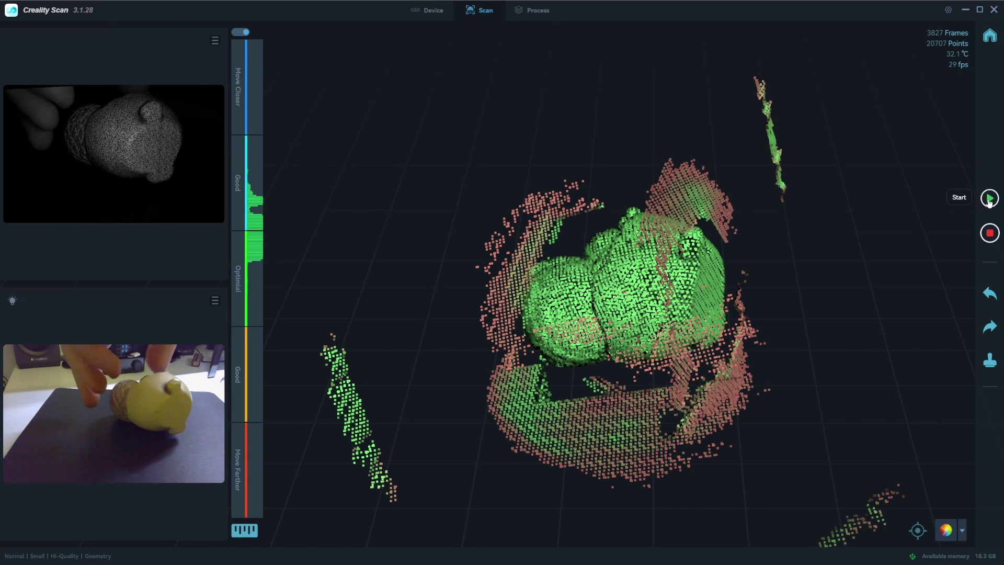
left_click_drag(890, 246, 445, 192)
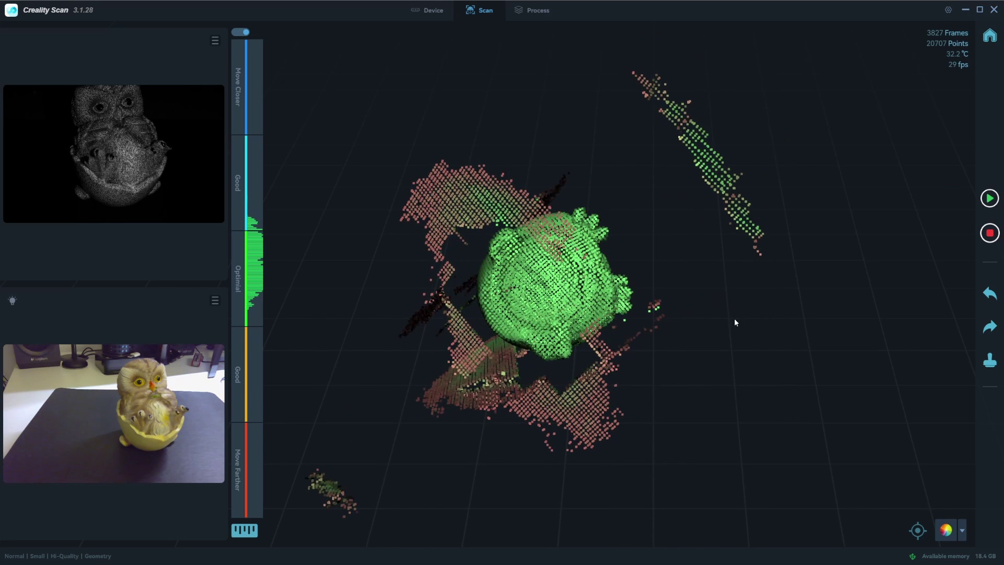
left_click_drag(736, 322, 635, 272)
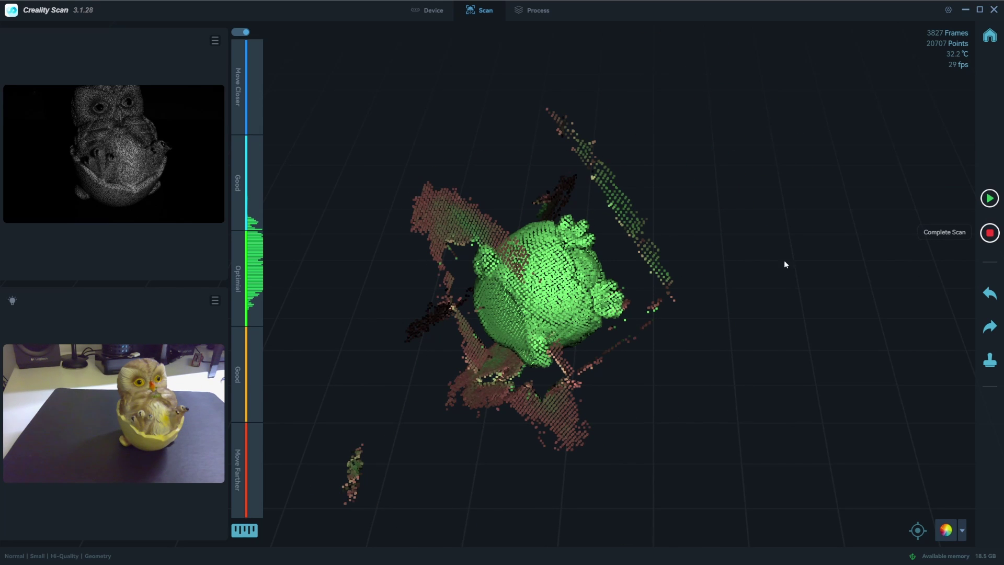
Step: Finish the scan, confirm with Yes, and orbit the point cloud in the Process stage
left_click(991, 233)
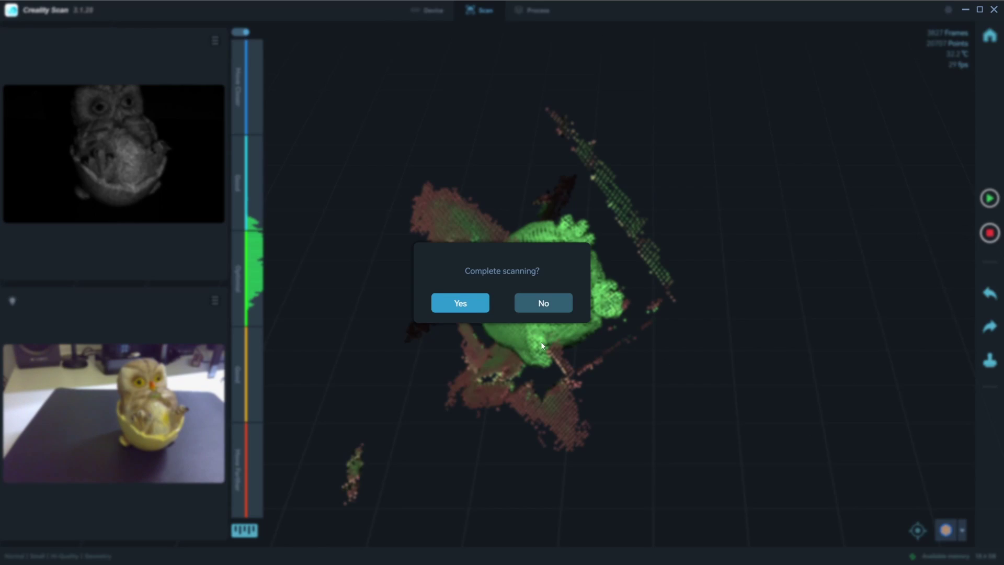
left_click(460, 304)
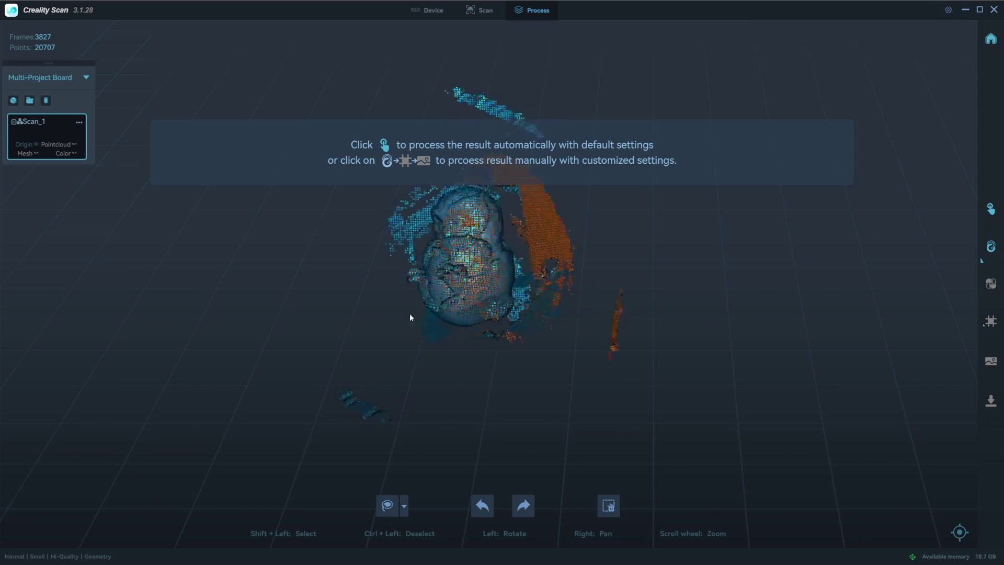
left_click_drag(529, 305, 61, 169)
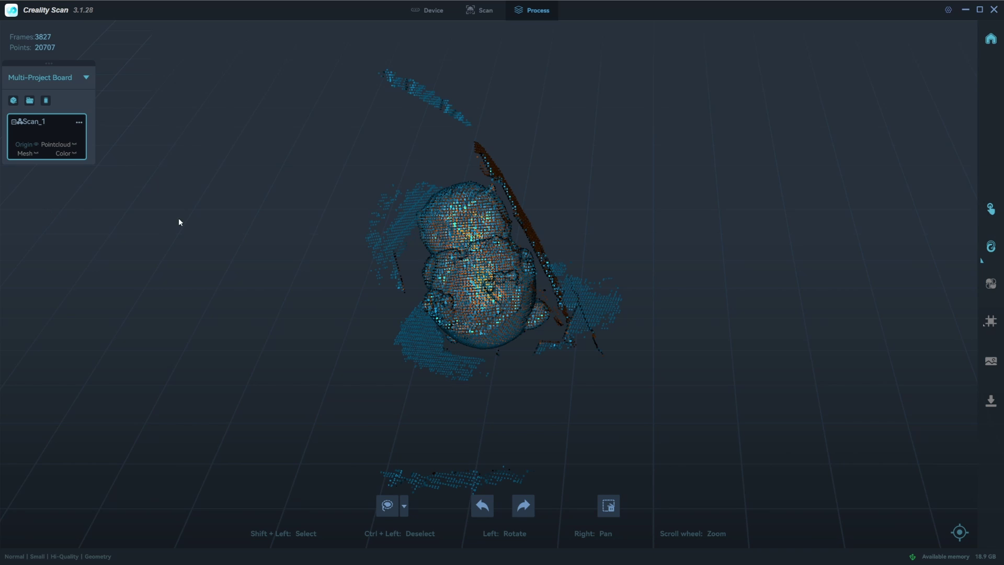
left_click_drag(492, 287, 545, 325)
left_click_drag(503, 413, 526, 352)
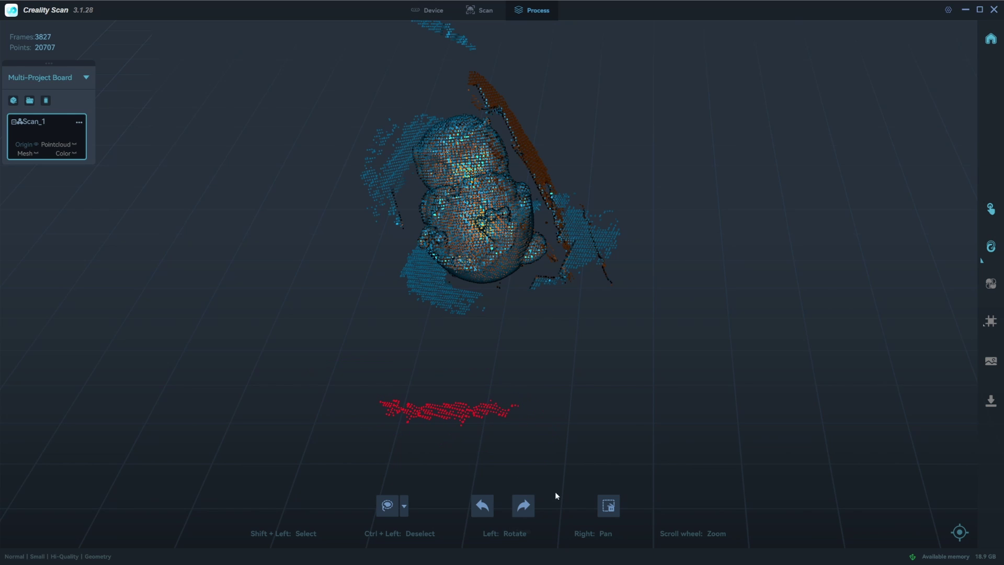
Step: Delete the stray background points below the owl and the upper-left strip
left_click(609, 507)
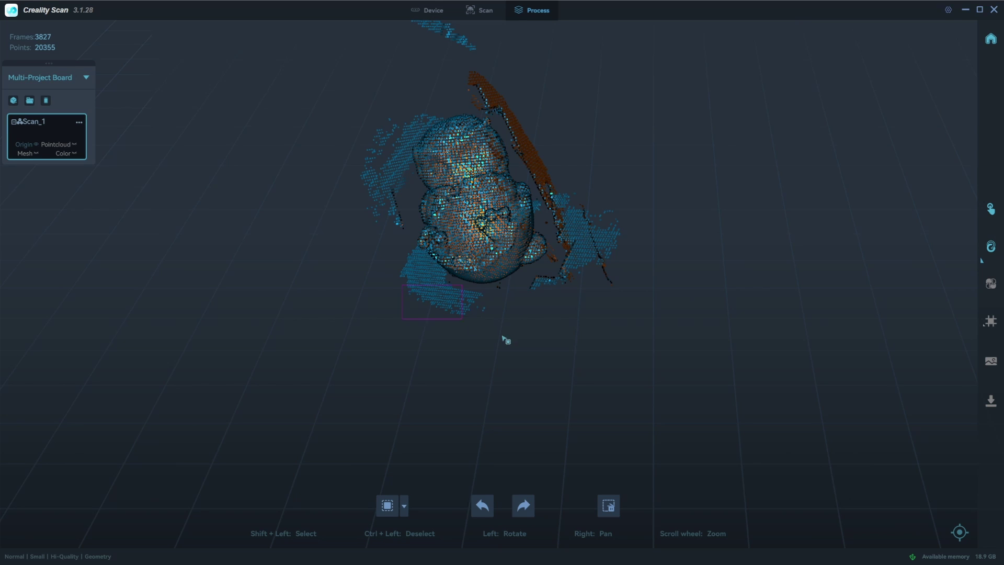
left_click(610, 515)
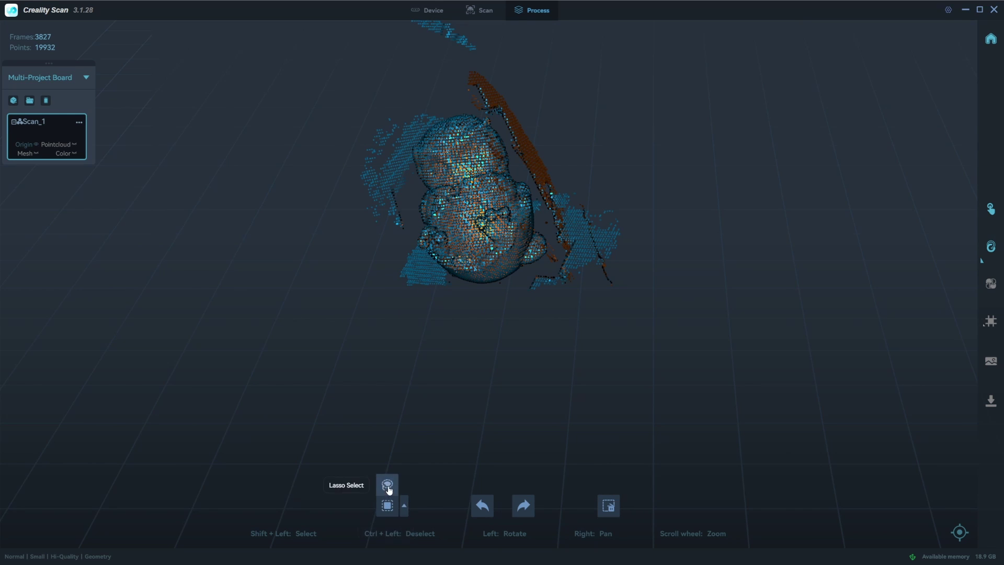
left_click_drag(586, 260, 474, 147)
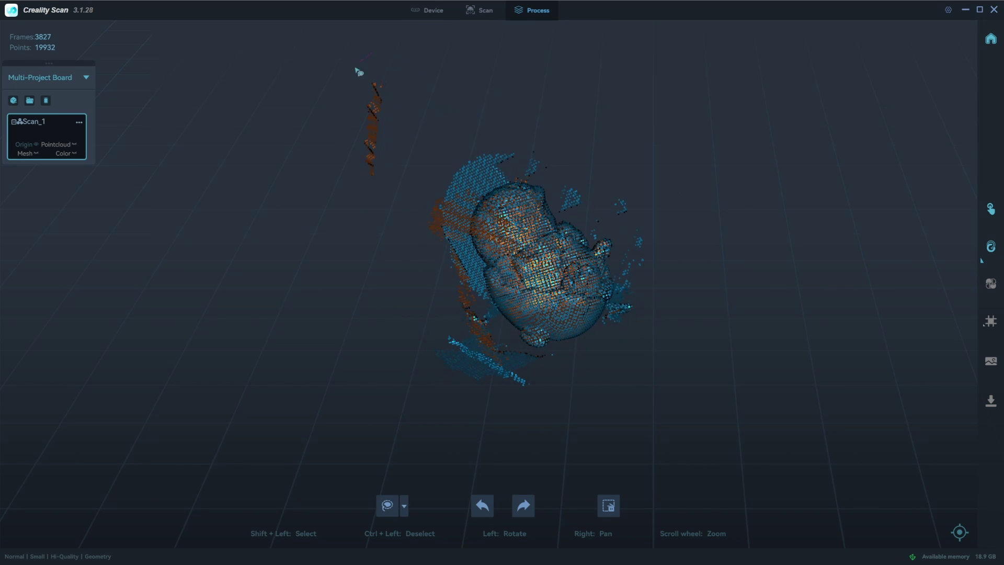
left_click_drag(387, 158, 389, 159, "shift")
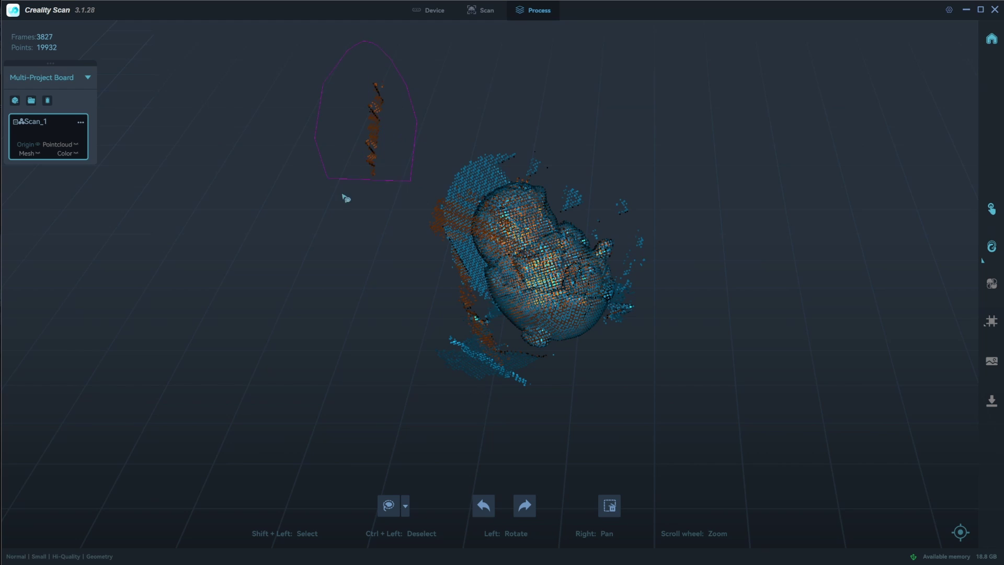
left_click_drag(575, 461, 544, 387)
left_click_drag(413, 297, 523, 349, "shift")
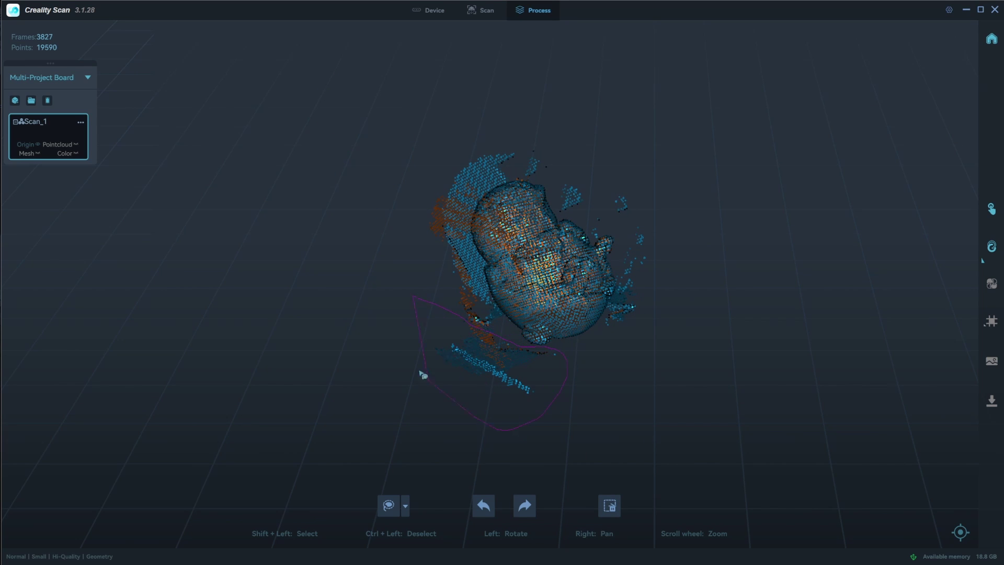
left_click_drag(404, 354, 387, 319, "shift")
left_click(610, 505)
Step: Remove the remaining orange stray strip, leaving 12319 owl points
left_click_drag(647, 287, 570, 312)
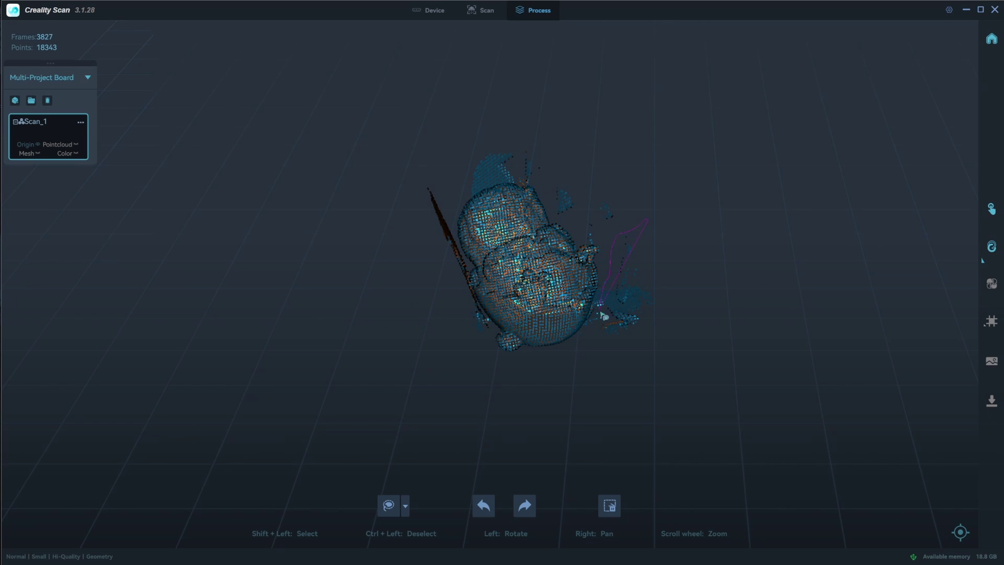
left_click(617, 500)
mouse_move(623, 226)
left_mouse_down()
mouse_move(605, 406)
mouse_move(575, 367)
left_mouse_up()
scroll(554, 293, "up", 3)
mouse_move(564, 313)
left_mouse_down("shift")
mouse_move(537, 179)
mouse_move(570, 175)
left_mouse_up("shift")
left_click(609, 505)
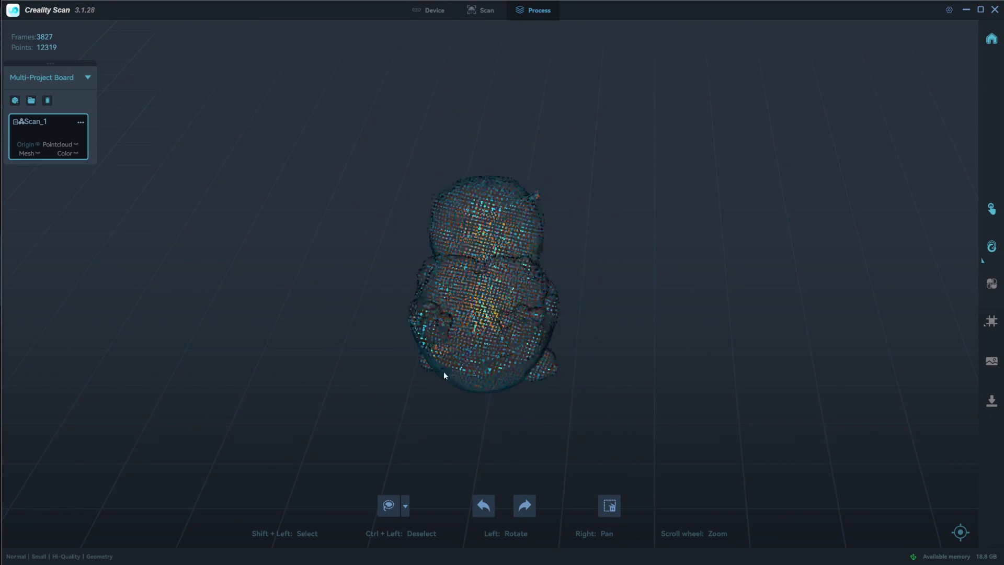
left_click_drag(423, 372, 500, 255)
Step: Run Manual optimization at 0.15 mm resolution and sensitivity 1
left_click(993, 247)
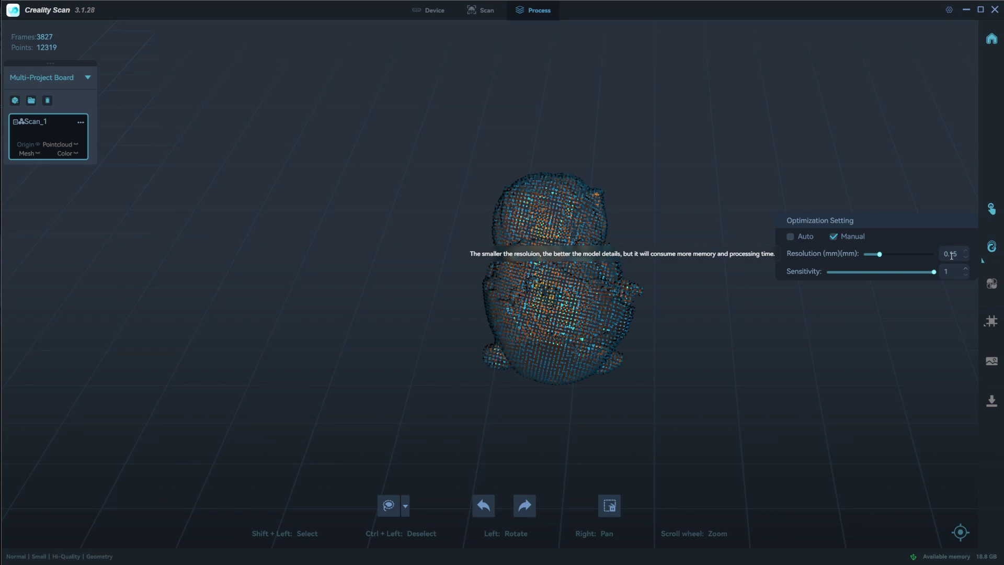
left_click(996, 250)
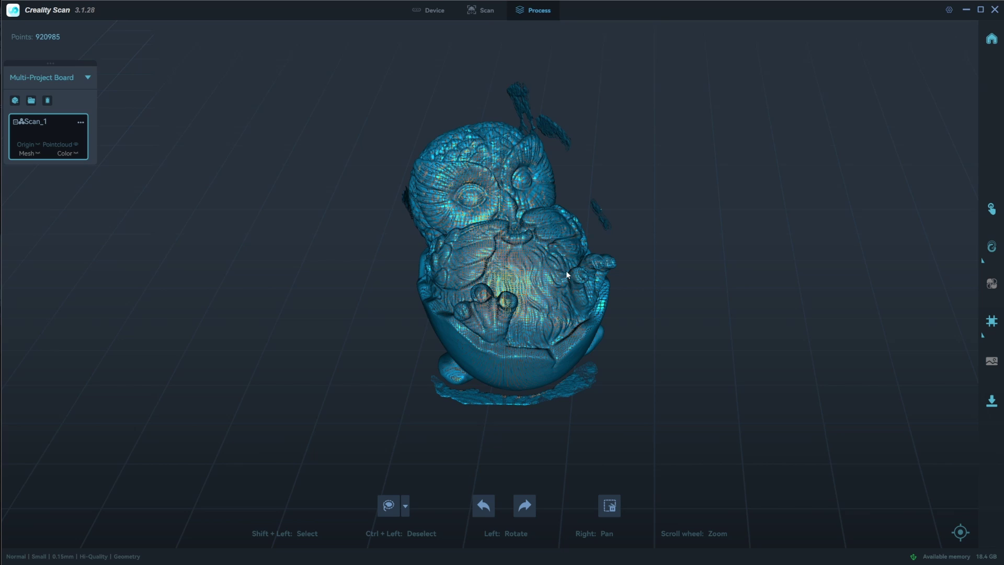
Step: Lasso and delete the stray debris beside and to the right of the optimized owl
mouse_move(566, 273)
left_mouse_down()
mouse_move(466, 328)
mouse_move(514, 348)
mouse_move(614, 316)
mouse_move(563, 279)
left_mouse_up()
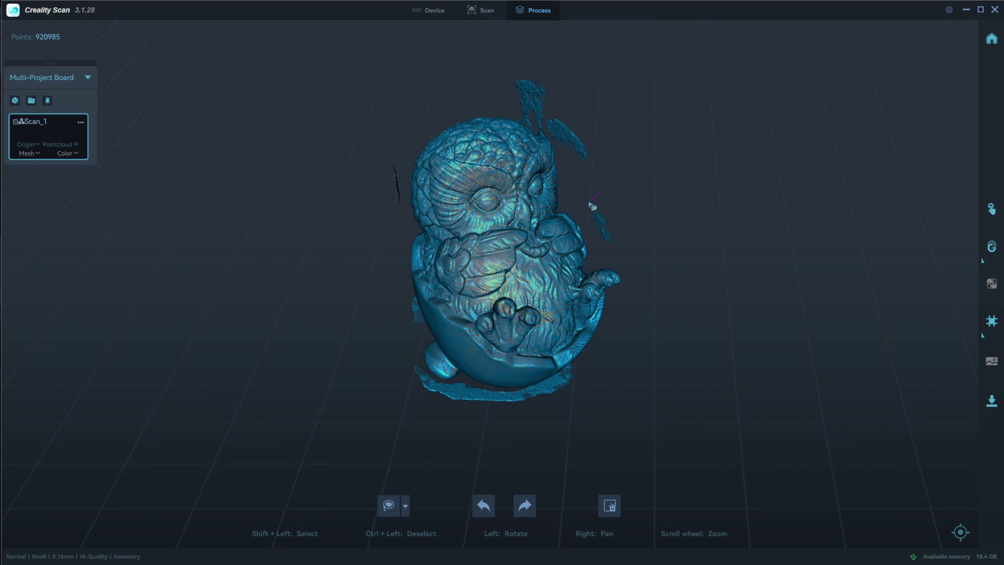
mouse_move(590, 209)
left_mouse_down("shift")
mouse_move(639, 253)
mouse_move(622, 337)
mouse_move(563, 334)
mouse_move(594, 340)
left_mouse_up("shift")
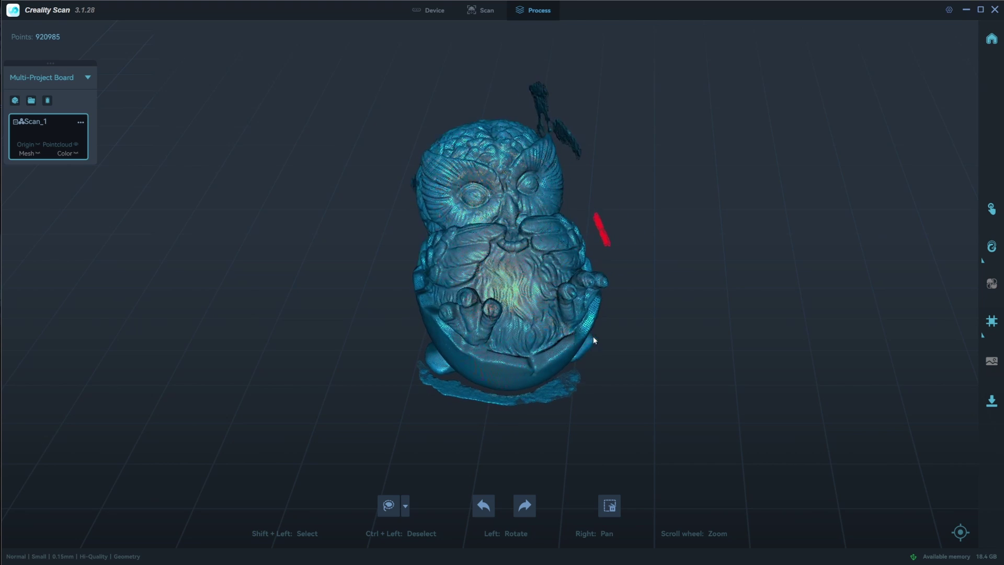
left_click(610, 505)
mouse_move(570, 262)
left_mouse_down()
mouse_move(525, 155)
mouse_move(579, 219)
mouse_move(562, 160)
mouse_move(623, 173)
mouse_move(622, 231)
left_mouse_up()
scroll(579, 219, "up", 3)
key("Delete")
mouse_move(621, 330)
left_mouse_down()
mouse_move(556, 171)
mouse_move(376, 338)
mouse_move(253, 403)
mouse_move(403, 249)
left_mouse_up()
left_click(610, 505)
left_click_drag(523, 366, 607, 332)
Step: Build a manual mesh targeting 1060000 faces with Hole Filling and Closure on
left_click(992, 322)
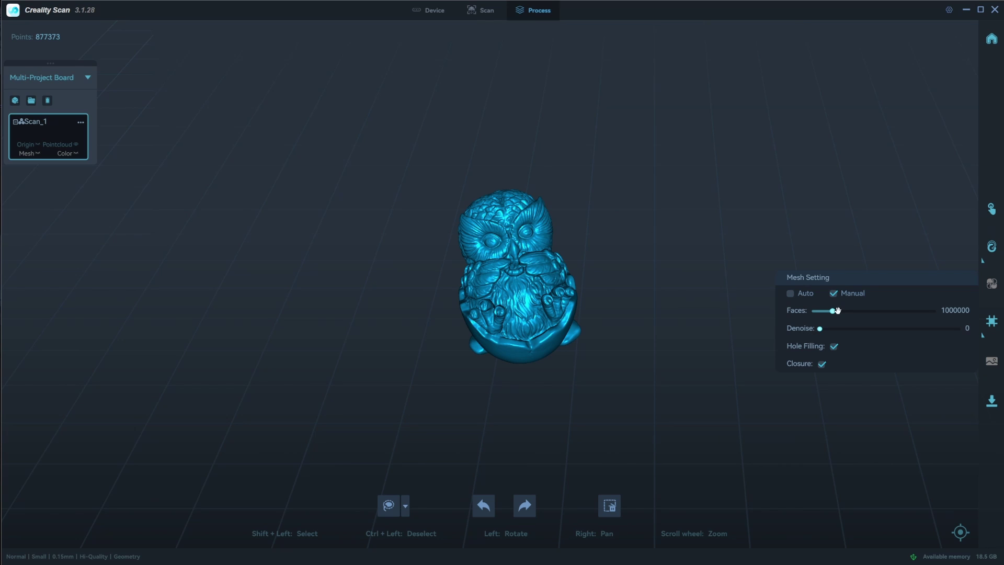
left_click_drag(838, 310, 940, 321)
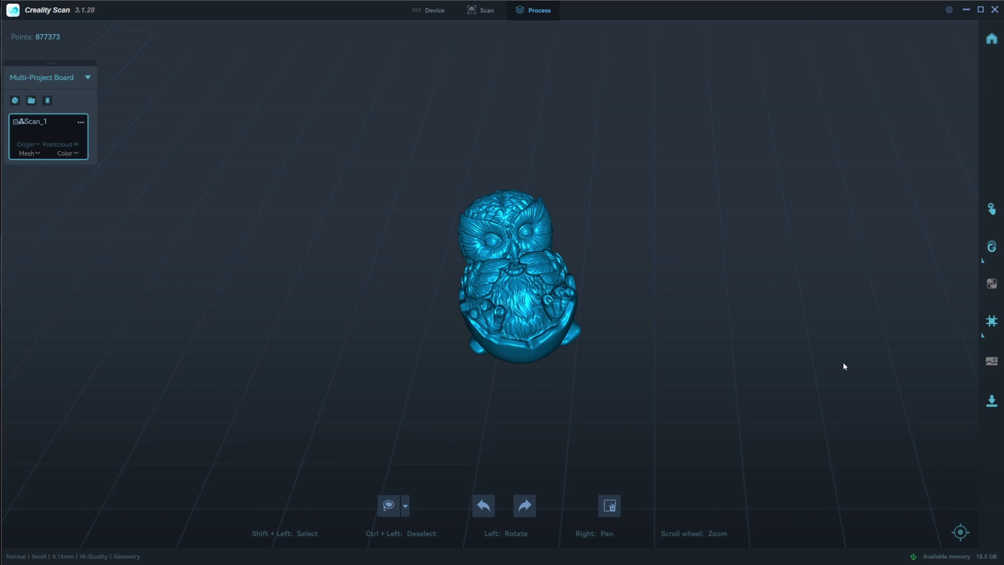
left_click(993, 323)
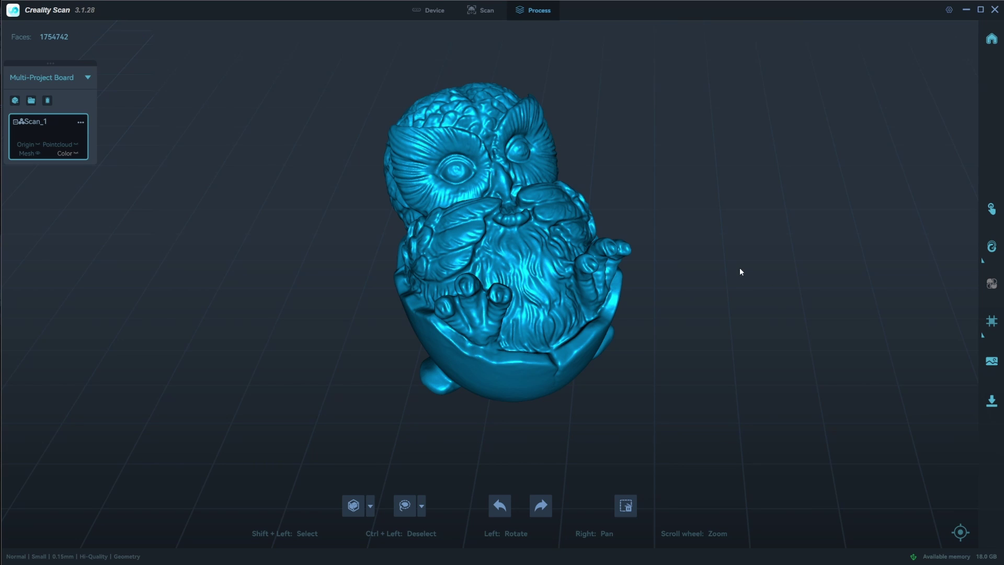
Step: Orbit the 1754742-face owl mesh to inspect its back, base and face
scroll(727, 277, "down", 3)
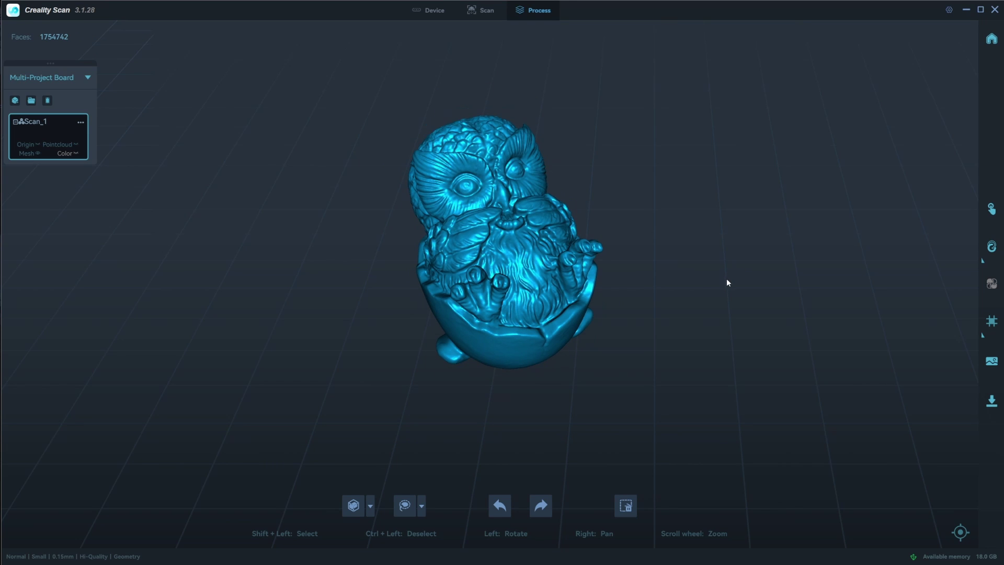
scroll(719, 277, "down", 2)
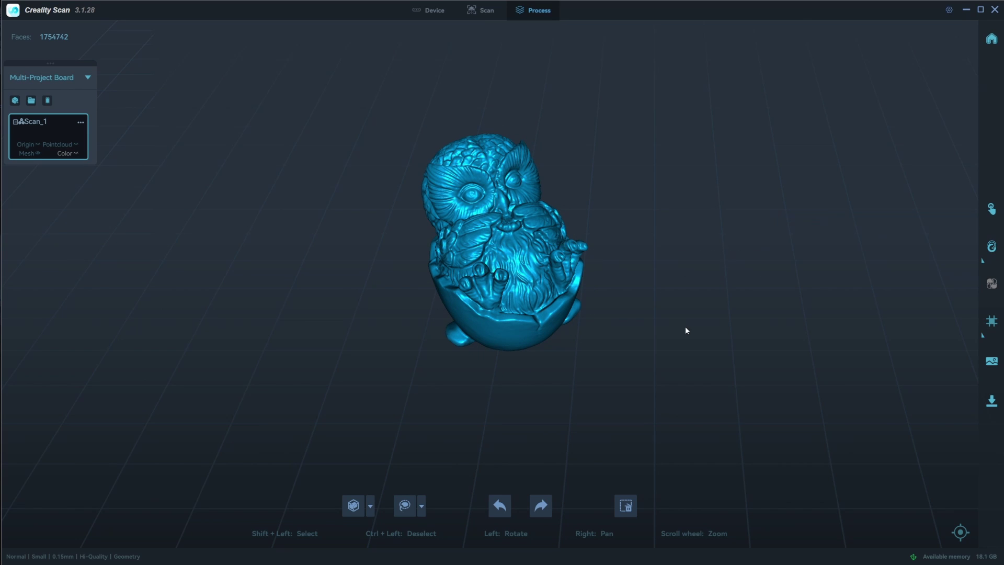
left_click_drag(610, 347, 546, 321)
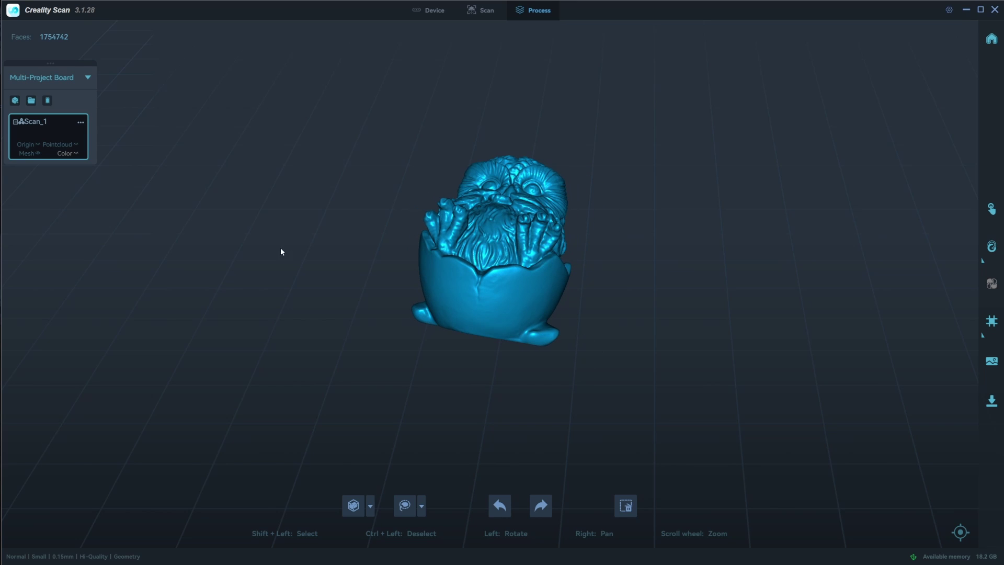
left_click_drag(281, 251, 555, 281)
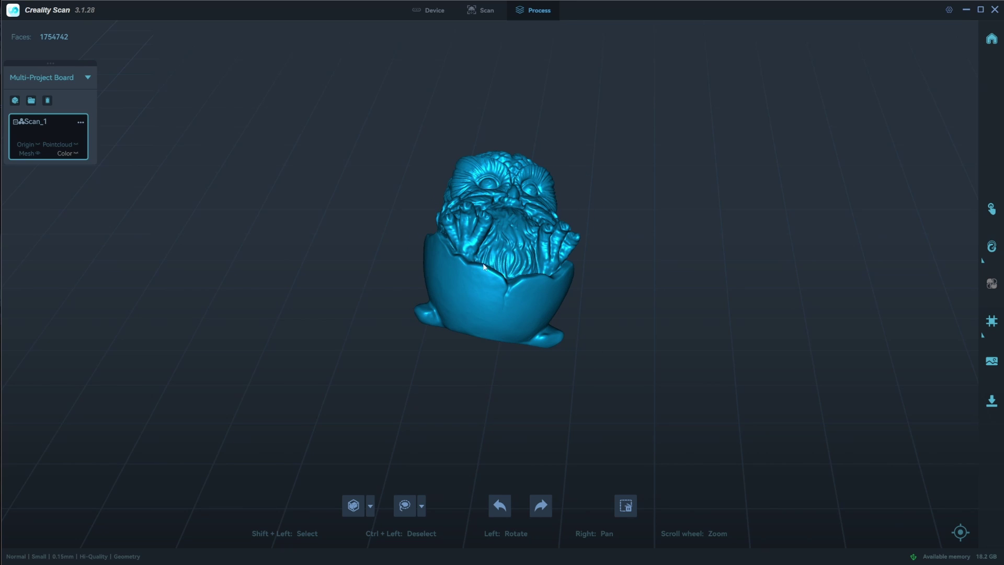
left_click_drag(471, 253, 591, 228)
scroll(544, 275, "up", 3)
left_click_drag(604, 330, 586, 275)
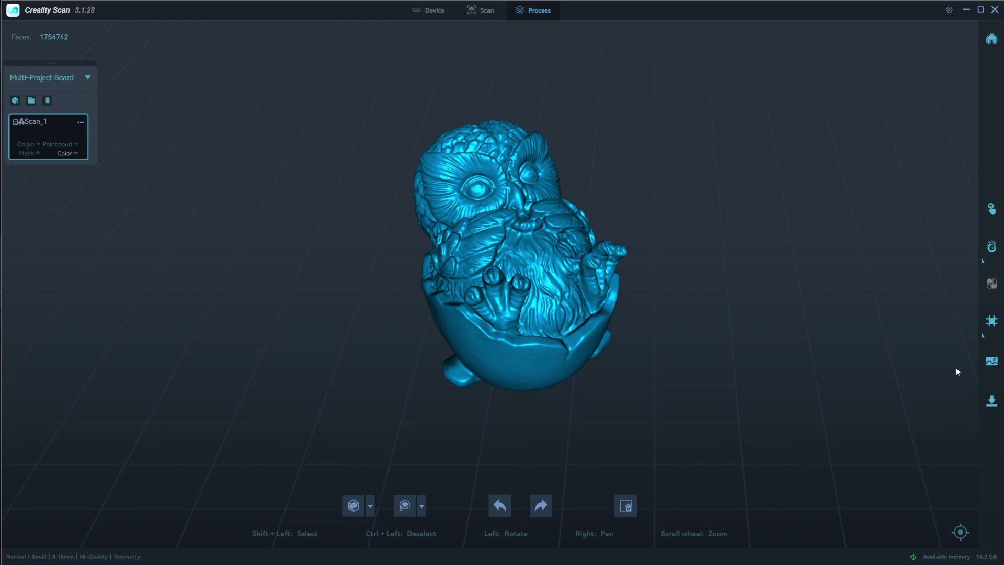
Step: Apply colour mapping and turn the textured owl upright facing the viewer
left_click(992, 362)
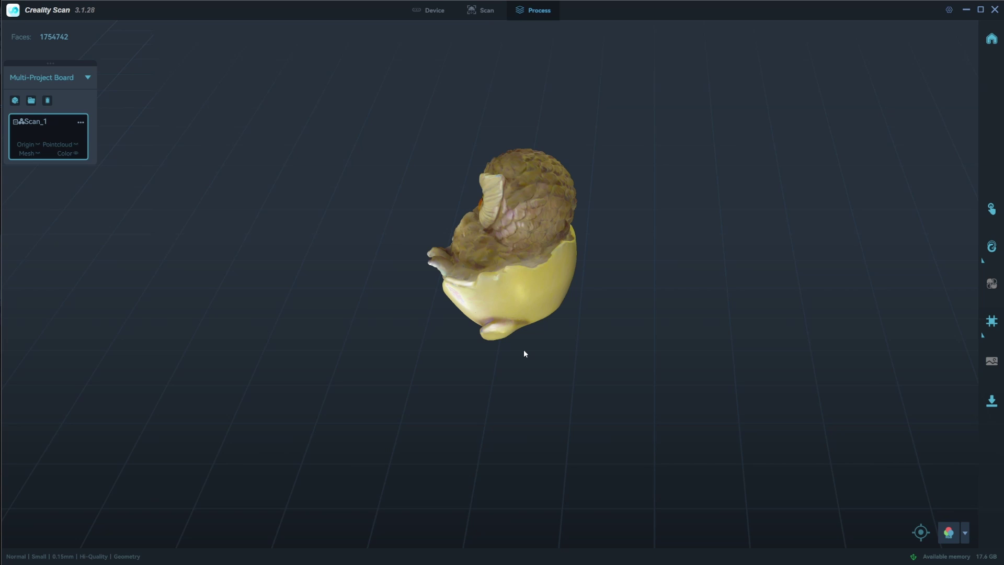
left_click_drag(525, 354, 505, 318)
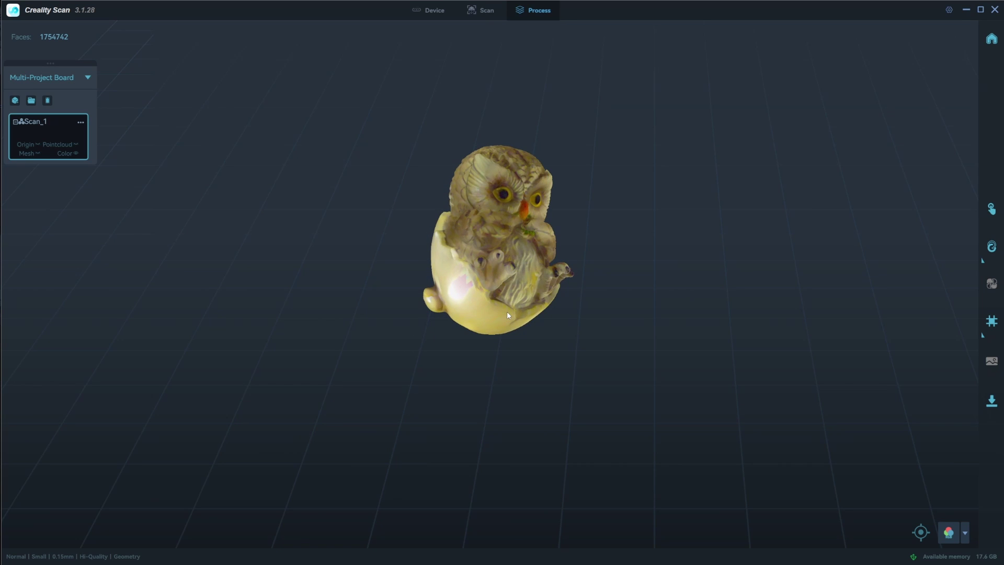
left_click_drag(514, 270, 525, 276)
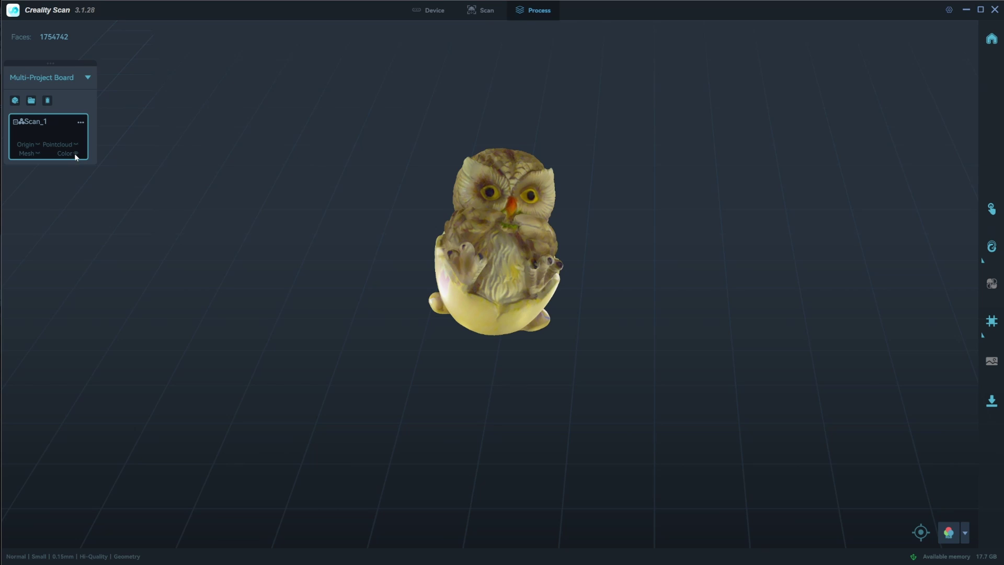
Step: Switch Scan_1 to the plain mesh, glance at the point cloud, then rotate the shaded owl
left_click(37, 153)
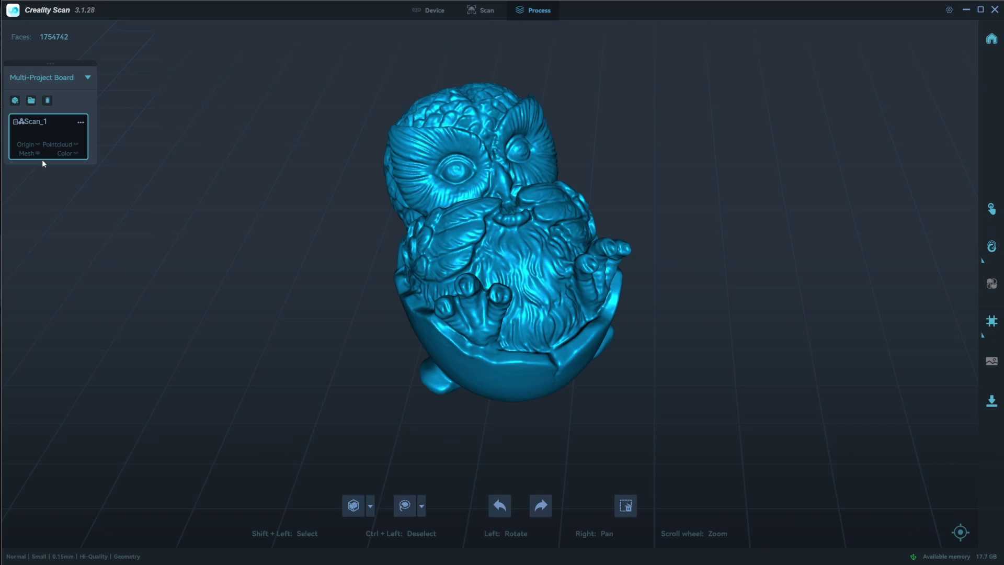
left_click(76, 144)
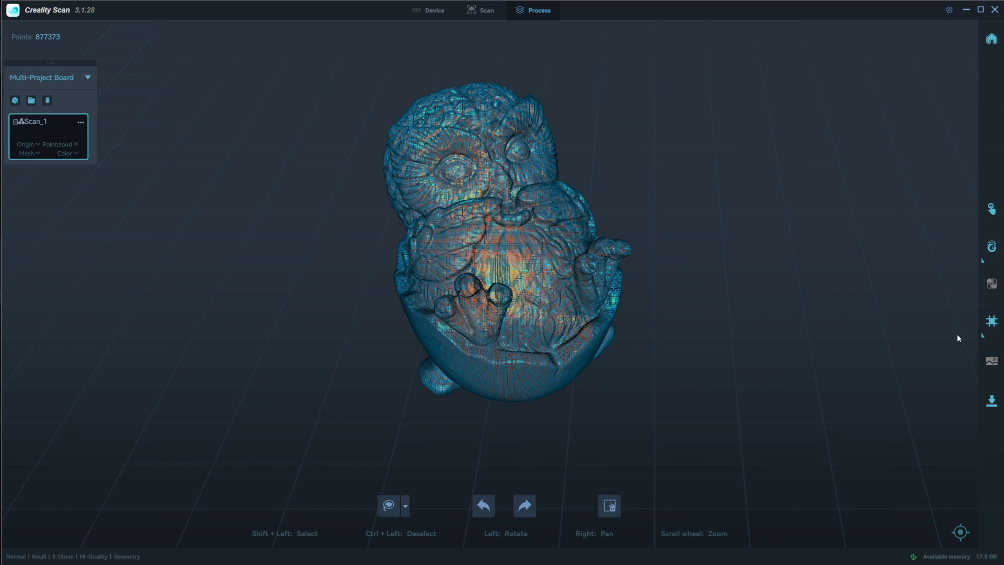
mouse_move(985, 328)
left_click(37, 154)
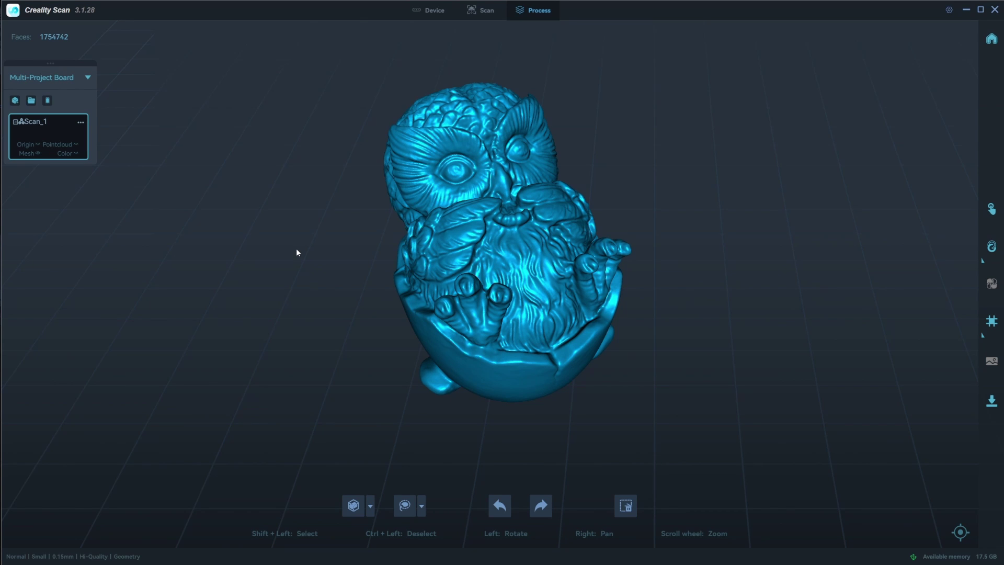
left_click_drag(296, 252, 654, 216)
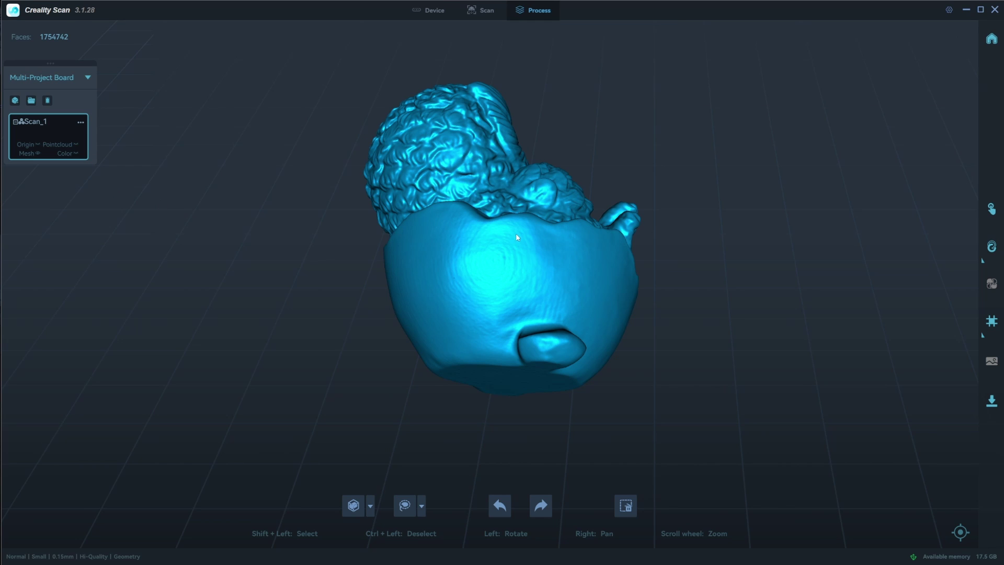
left_click_drag(516, 240, 597, 383)
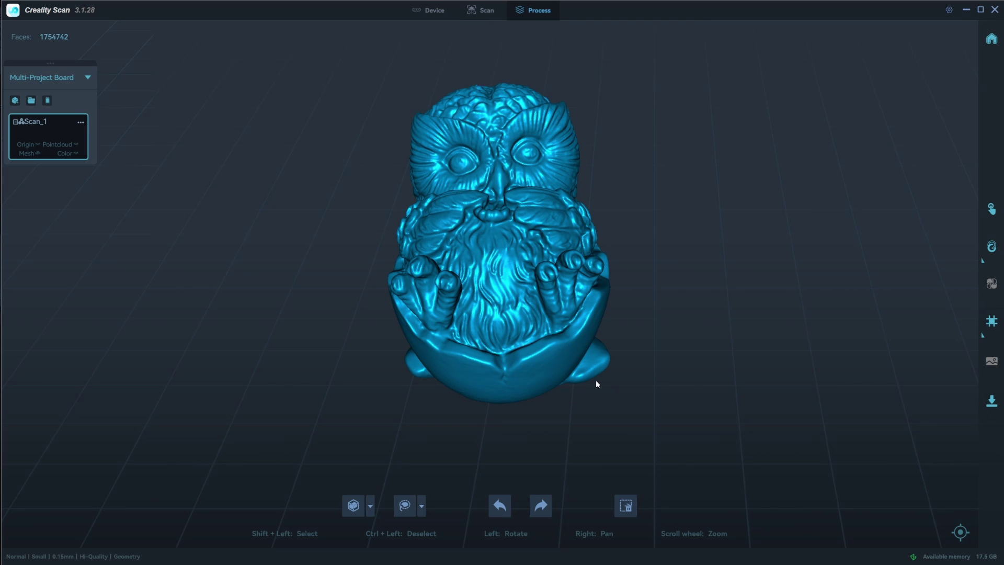
left_click_drag(598, 384, 722, 377)
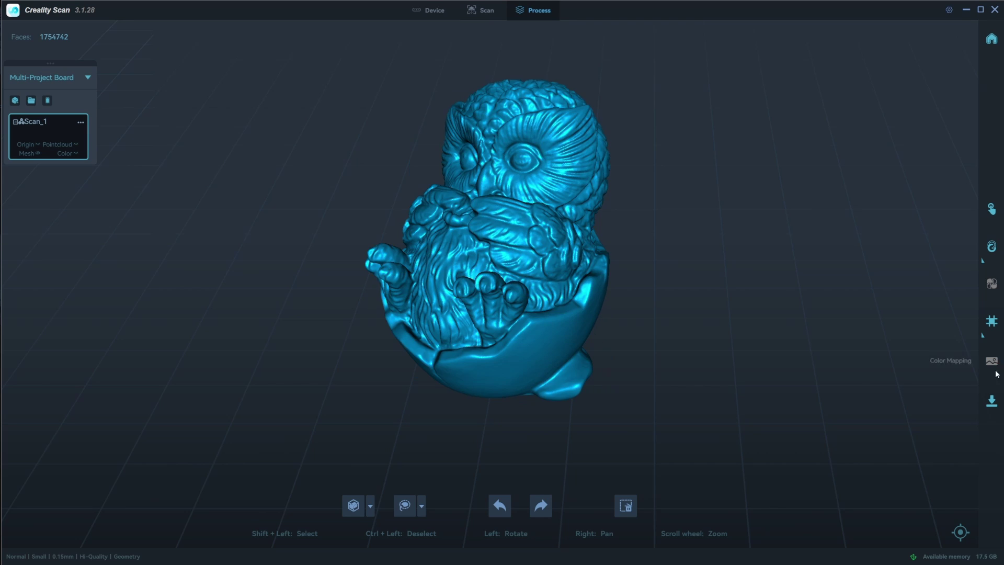
Step: Save the owl mesh as 'owl' in stl (*.stl) format
left_click(993, 403)
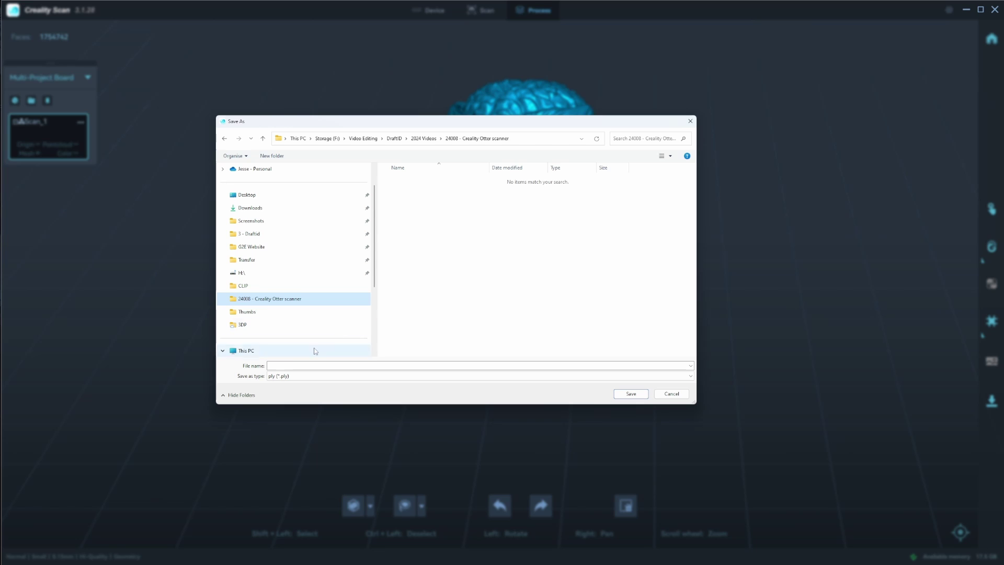
left_click(288, 376)
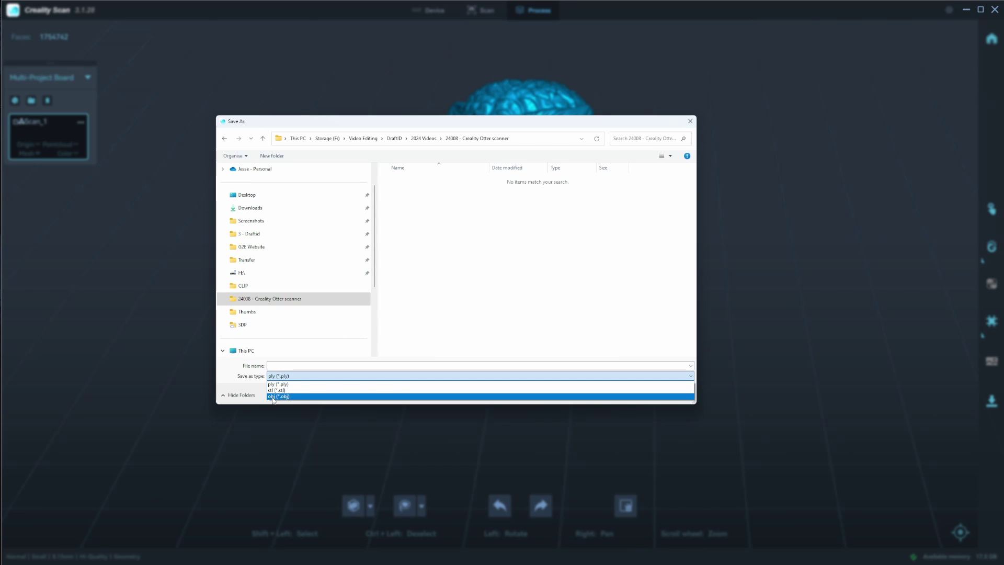
left_click(277, 390)
left_click(279, 366)
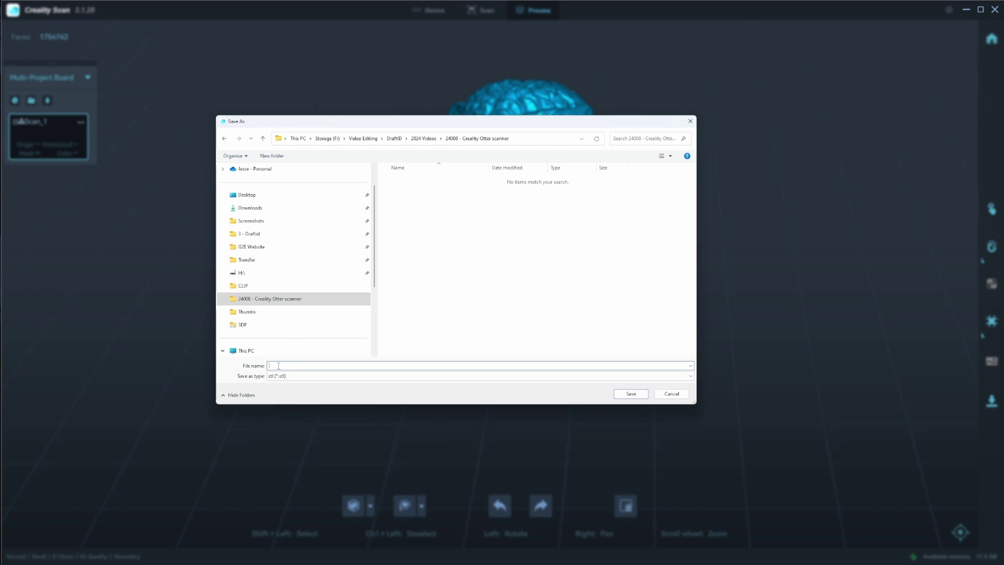
type("owl")
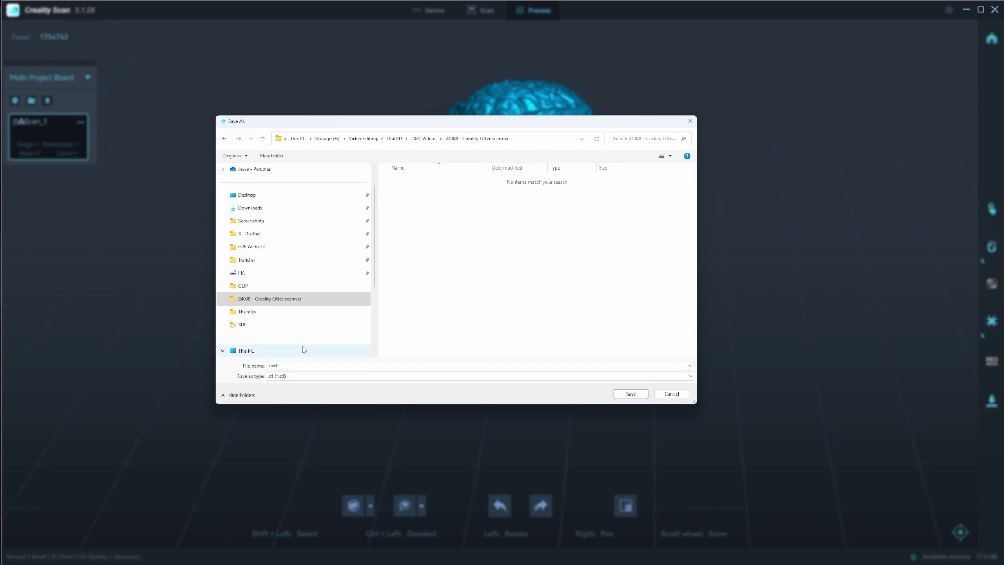
key("Return")
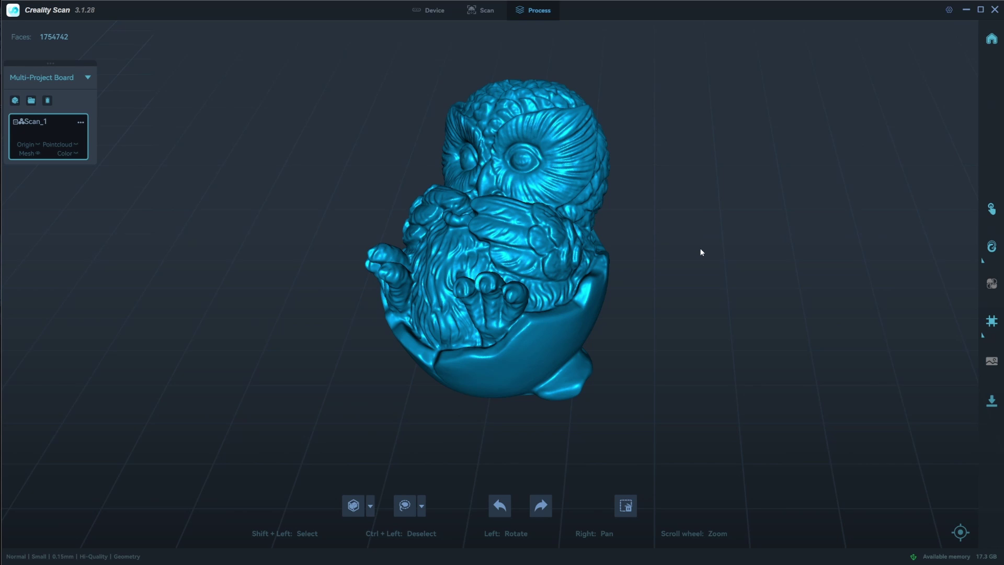